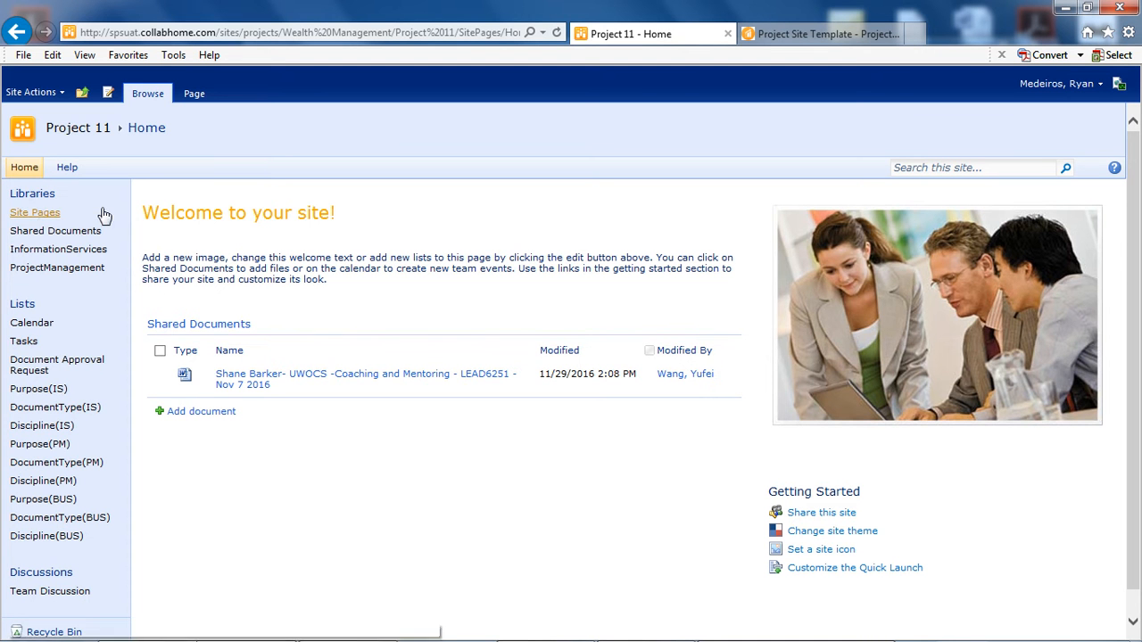
# - Open the IS-Dashboard page from the Site Pages library and put it into edit mode
pyautogui.click(39, 214)
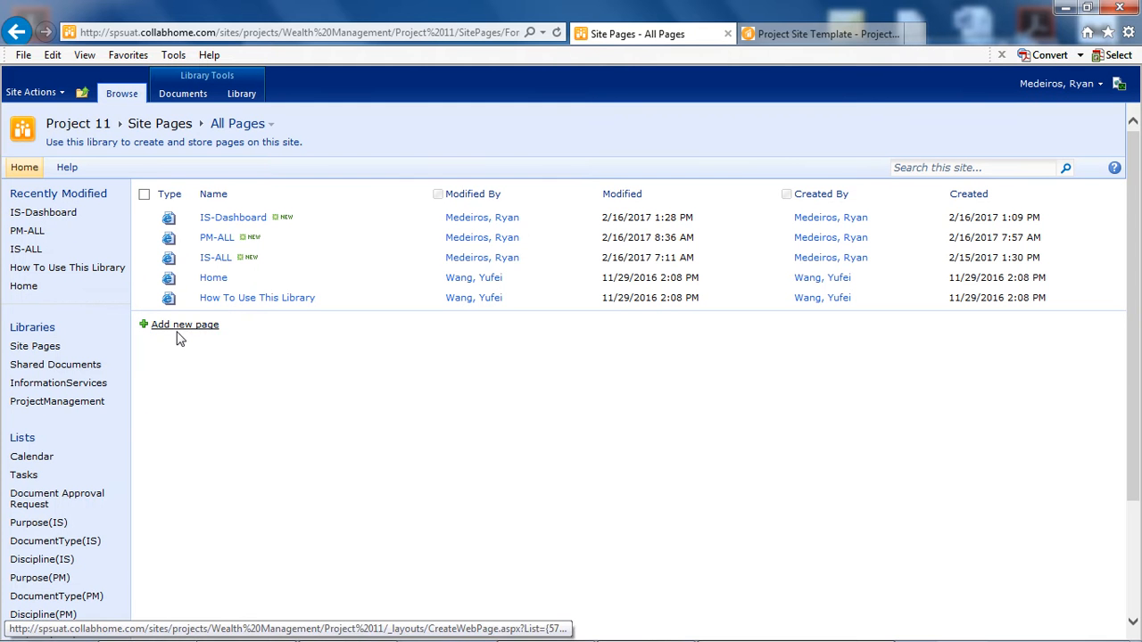
pyautogui.click(233, 218)
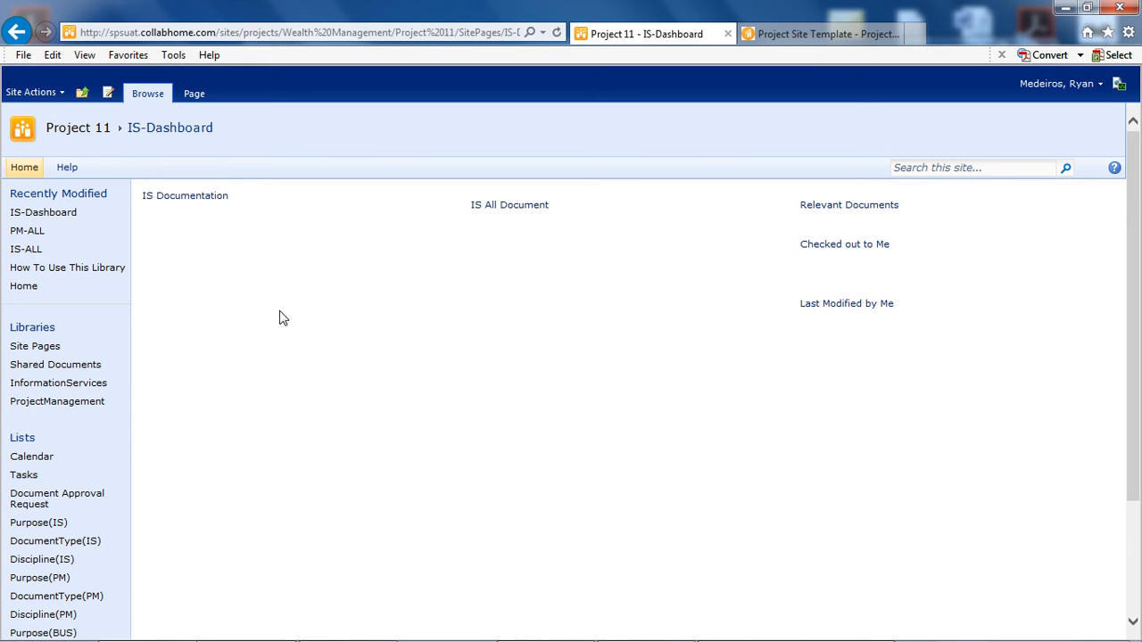
pyautogui.click(111, 98)
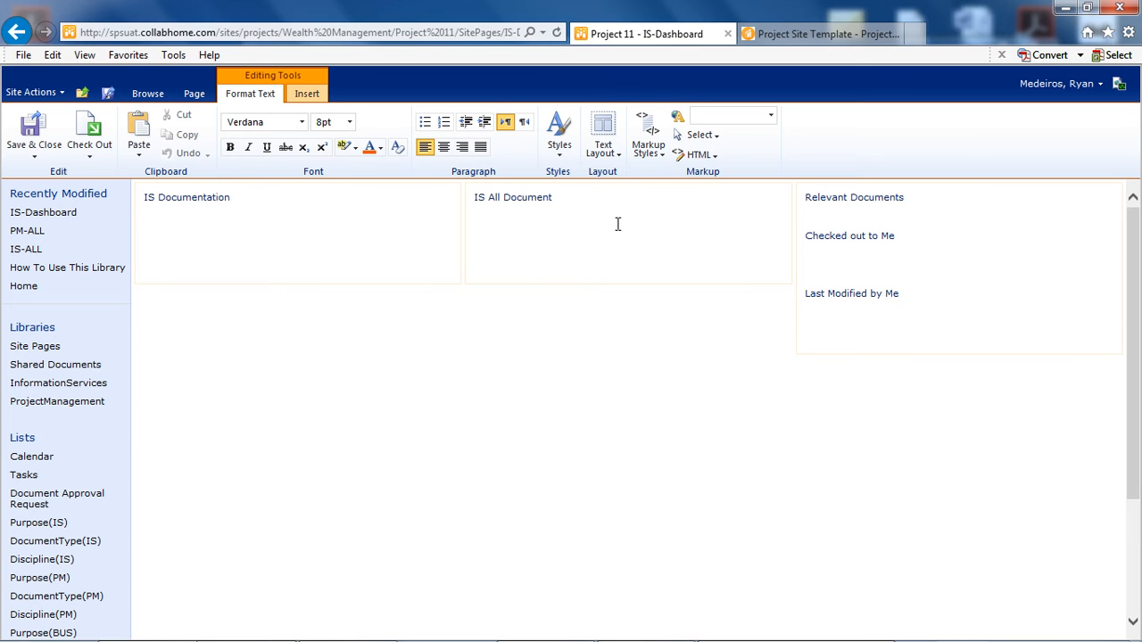
pyautogui.click(611, 152)
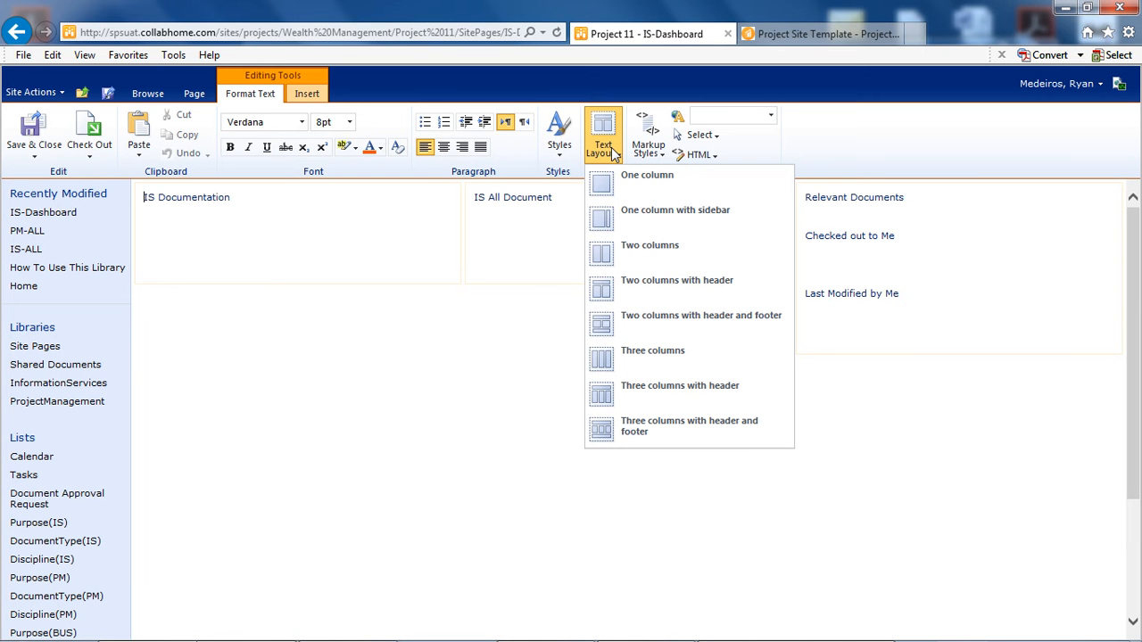
pyautogui.click(518, 229)
pyautogui.click(381, 197)
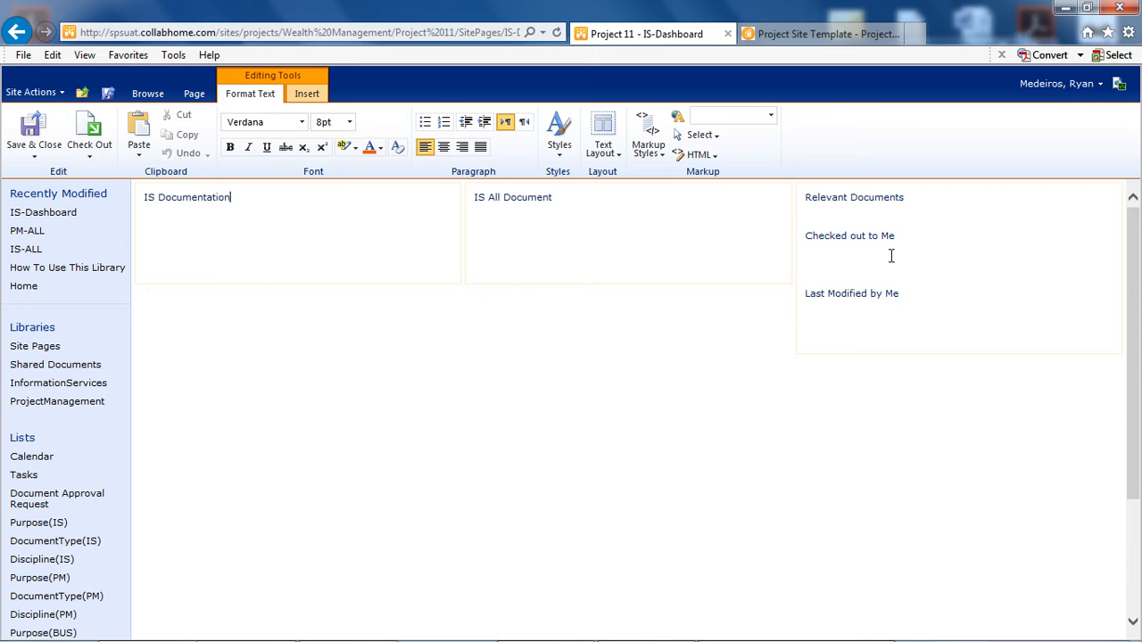
# - Insert the InformationServices library as a web part under the IS All Document heading
pyautogui.click(566, 200)
pyautogui.click(309, 94)
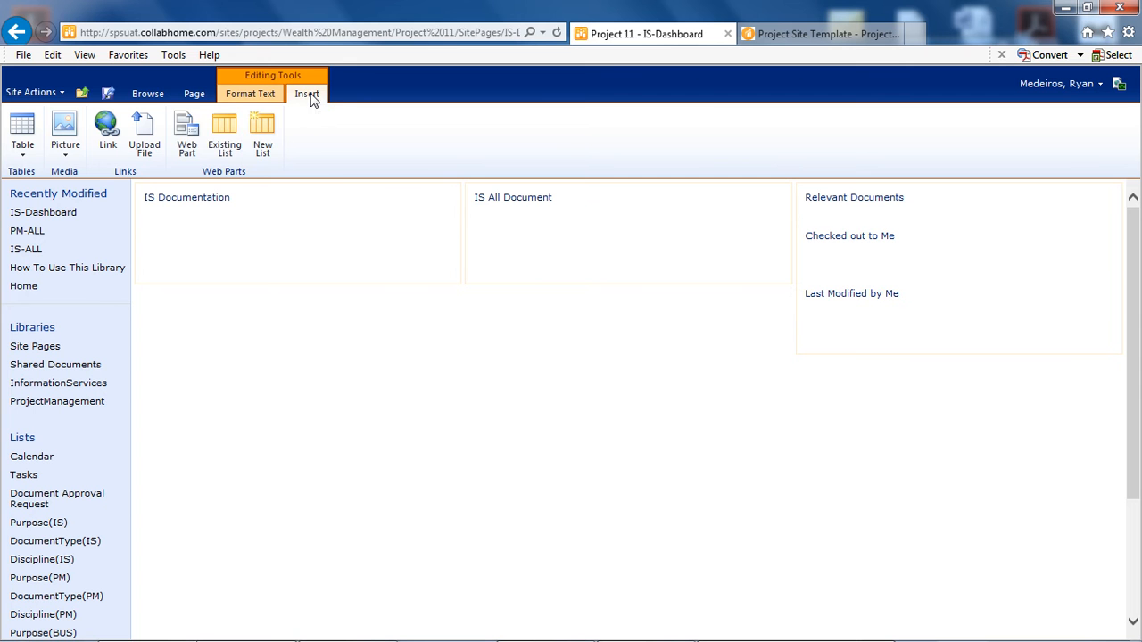
pyautogui.click(187, 146)
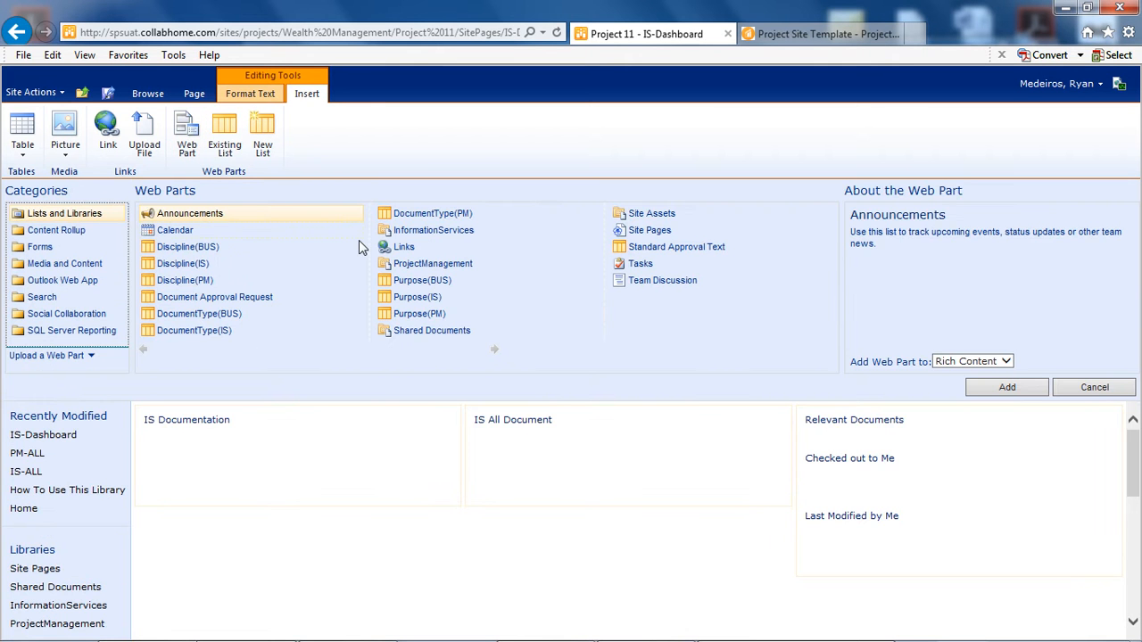
pyautogui.click(414, 232)
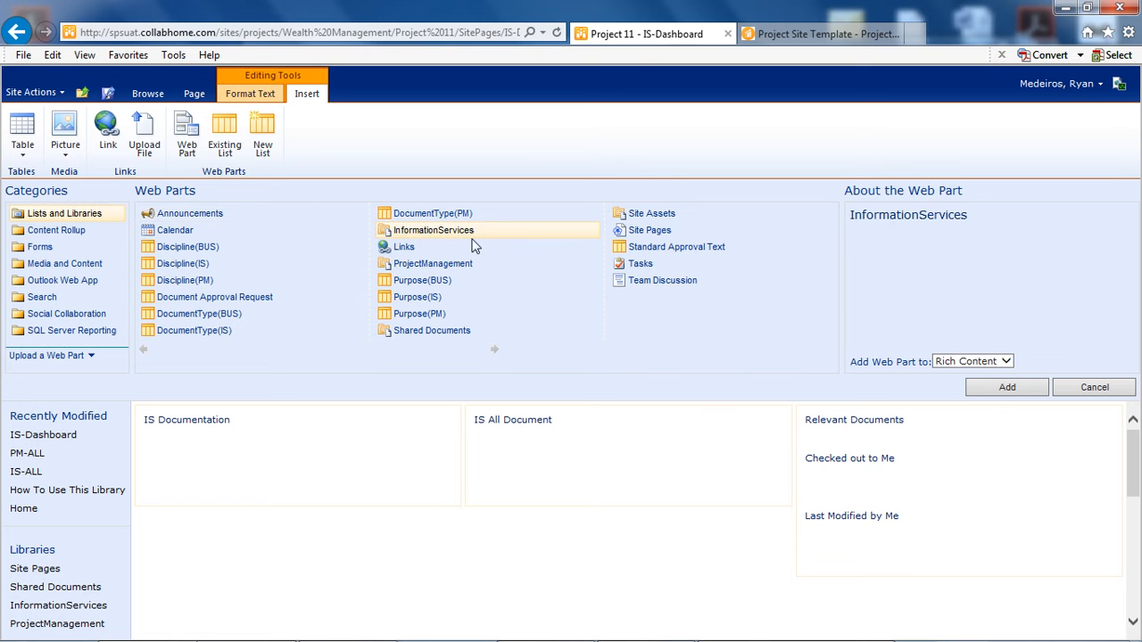
pyautogui.click(1004, 389)
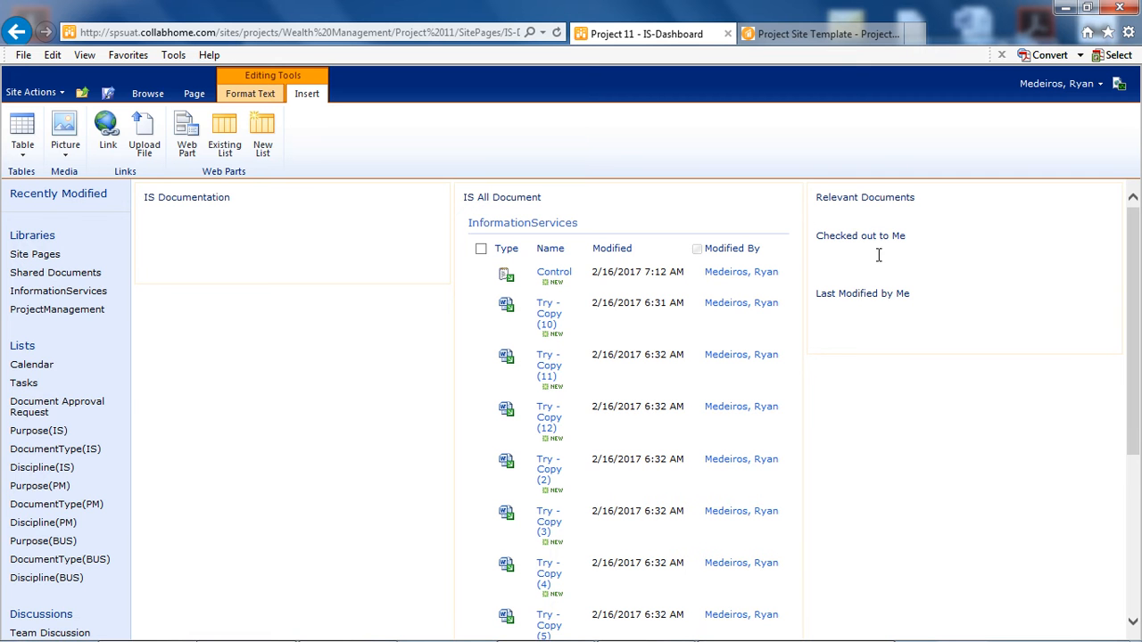
# - Add the InformationServices web part under both Checked out to Me and Last Modified by Me, and save the page
pyautogui.click(189, 132)
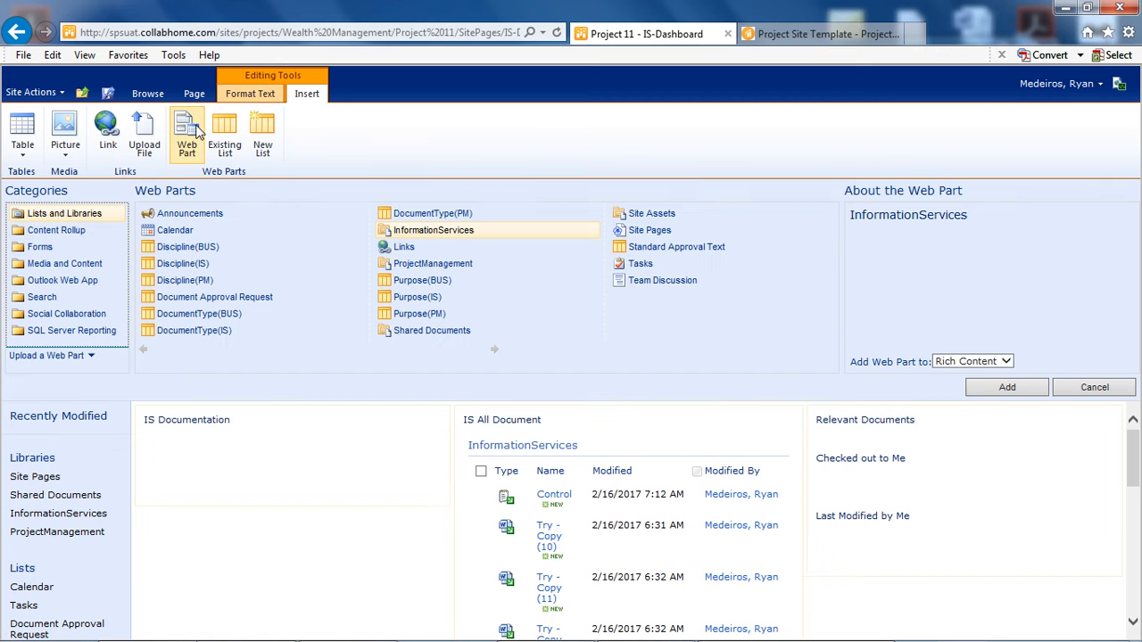
pyautogui.click(1008, 387)
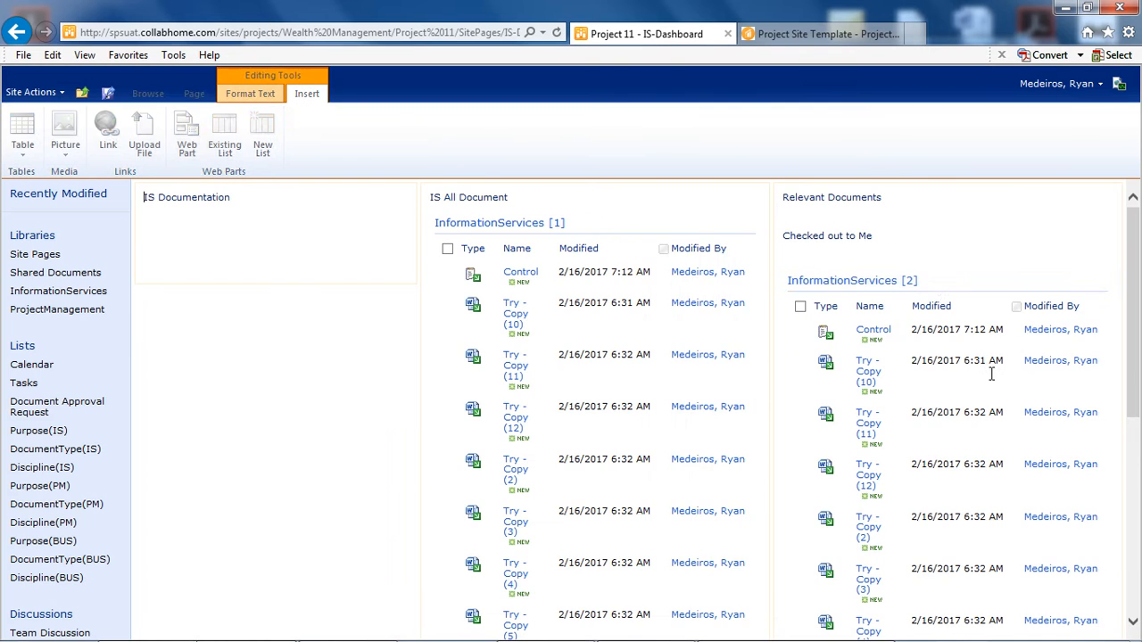
pyautogui.scroll(-5, 932, 294)
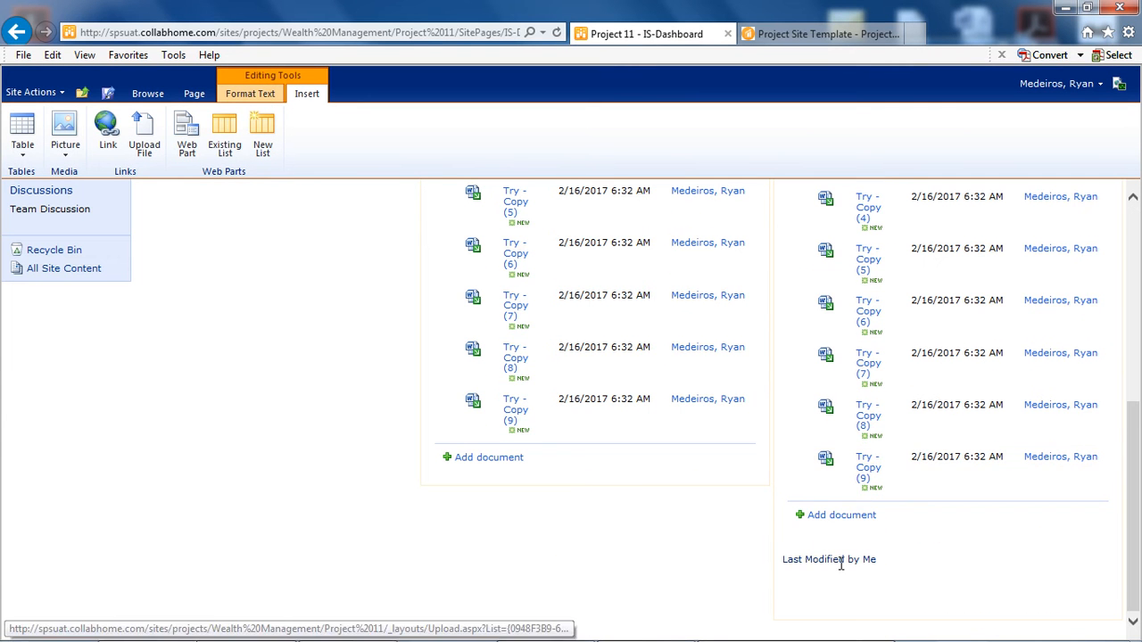
pyautogui.click(182, 141)
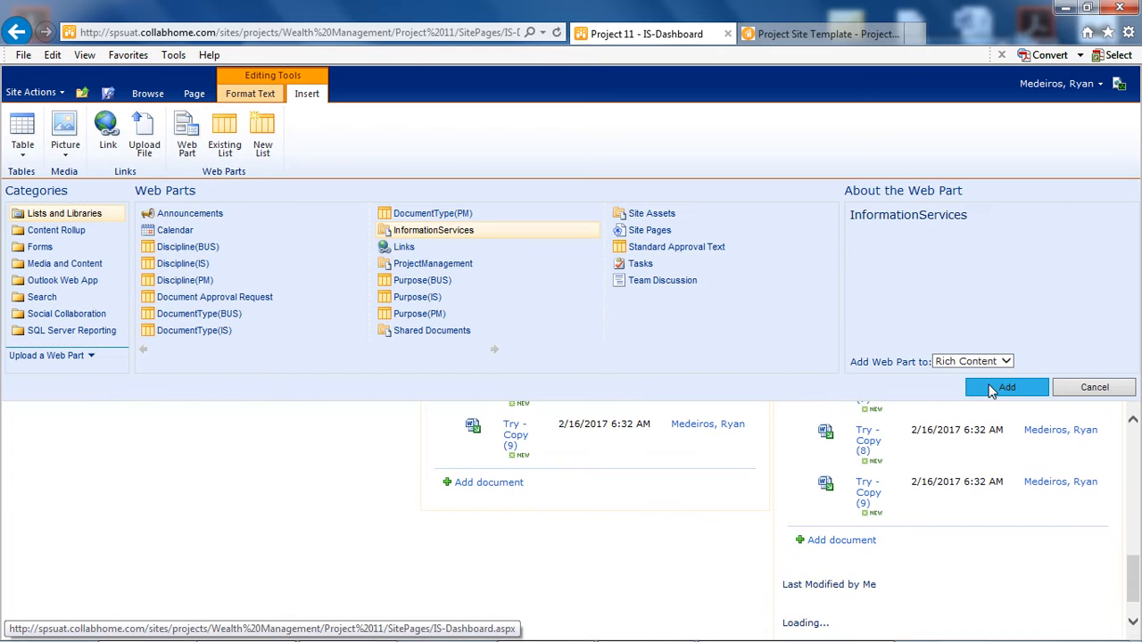
pyautogui.click(1005, 387)
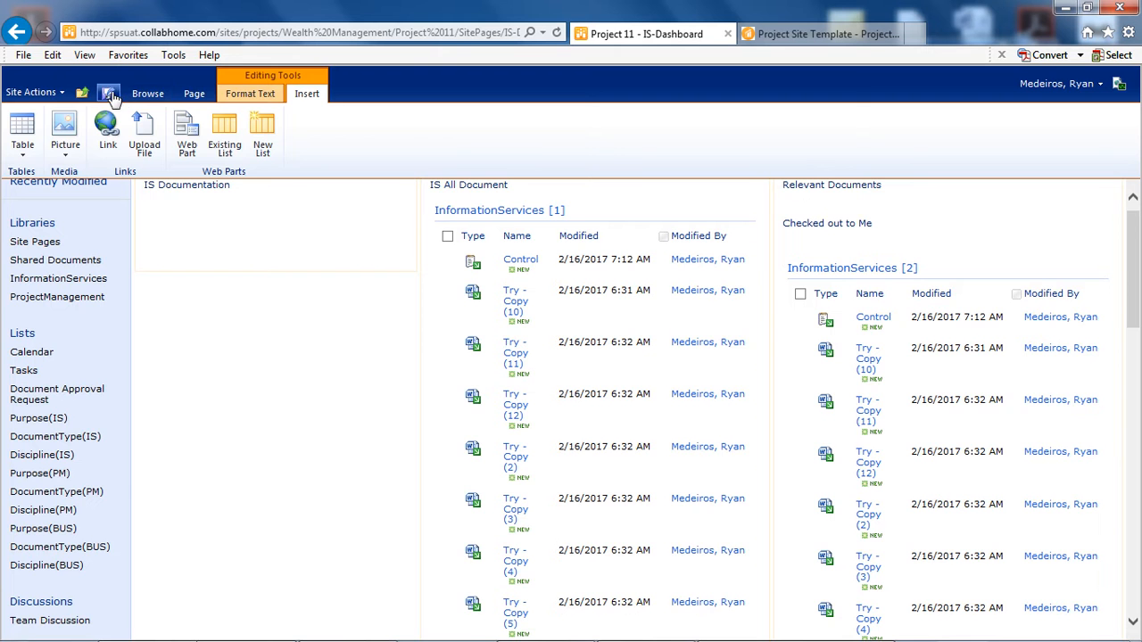
pyautogui.click(108, 93)
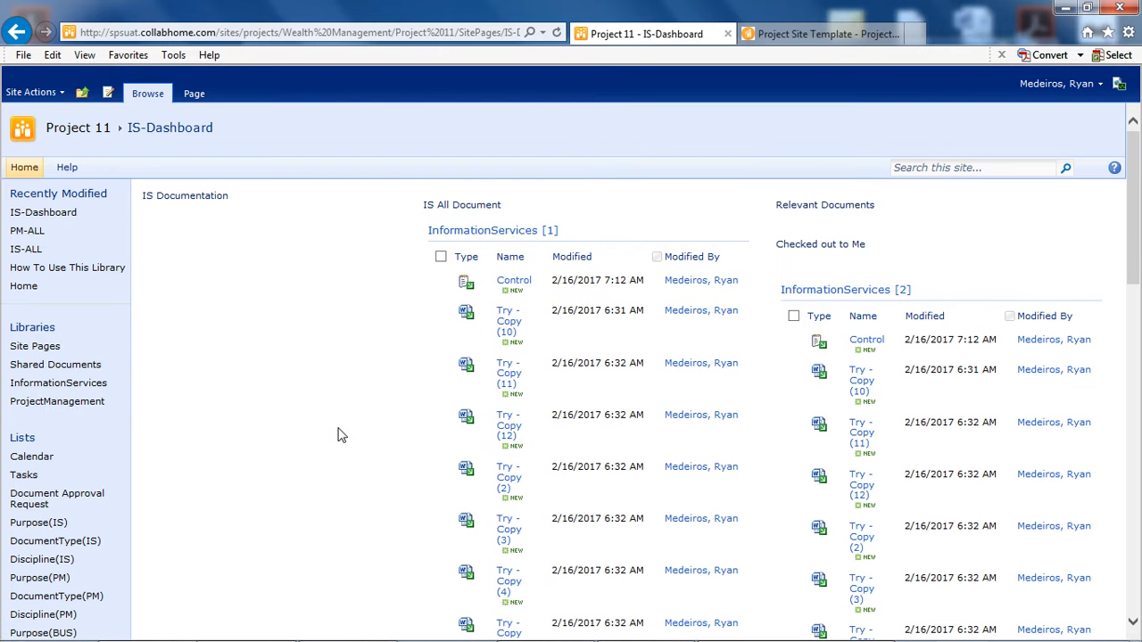
# - Open the view settings of the InformationServices web part under IS All Document for modification
pyautogui.click(615, 235)
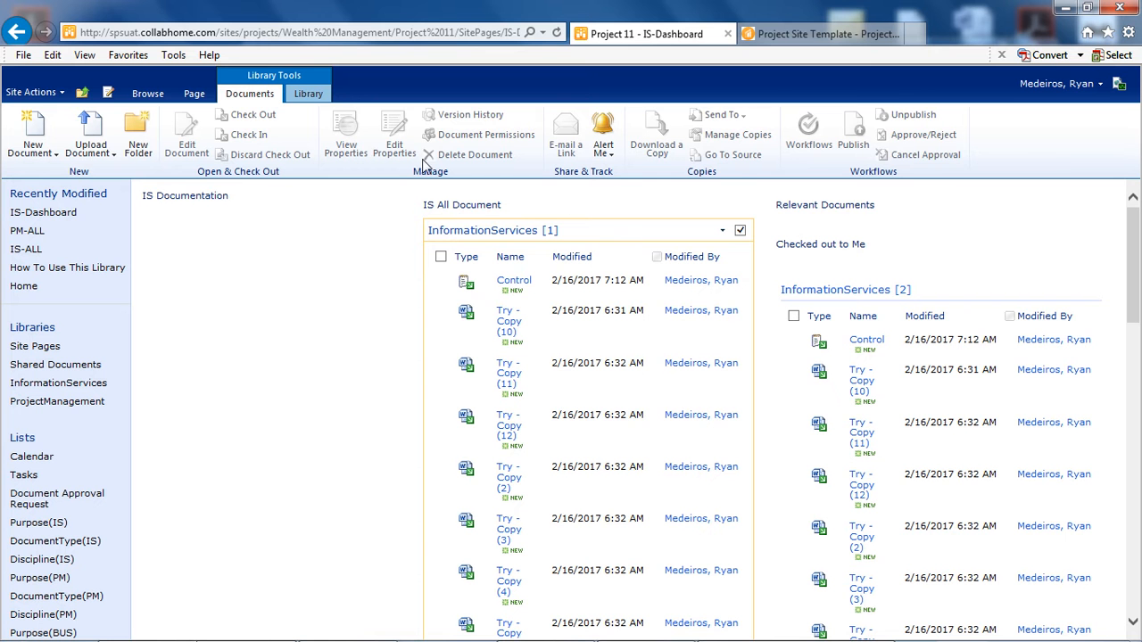
pyautogui.click(307, 95)
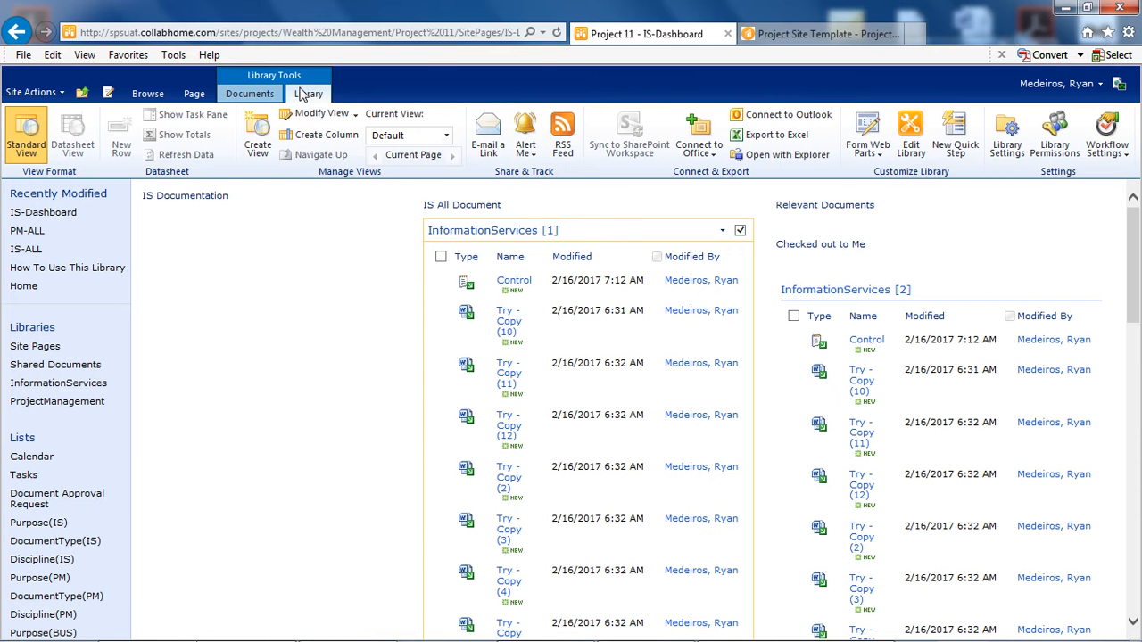
pyautogui.click(321, 118)
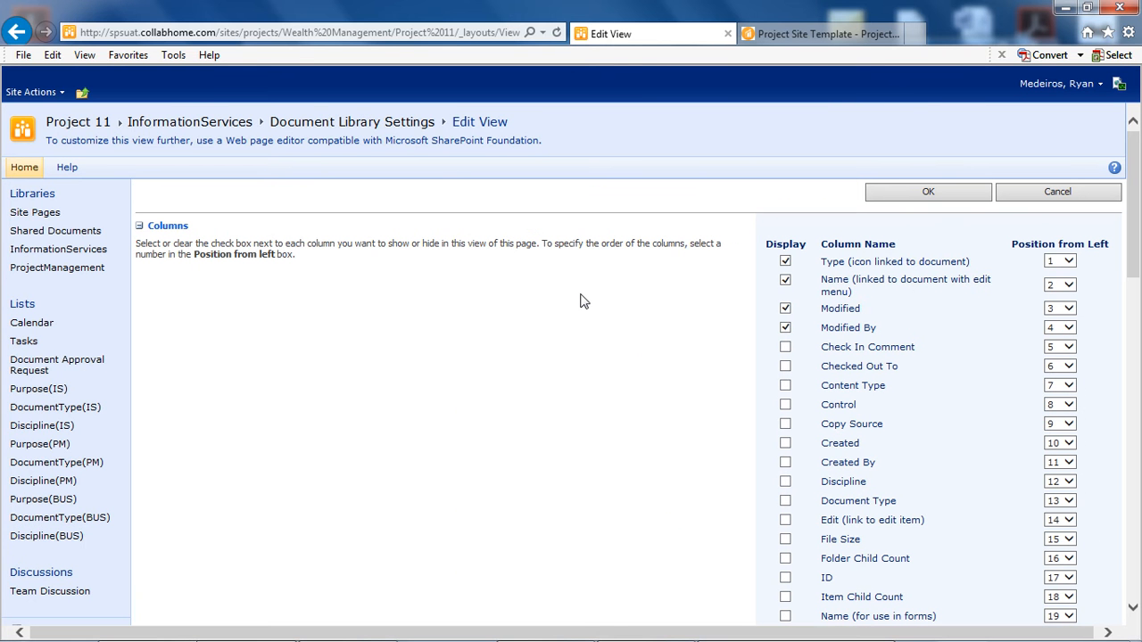
# - Filter the view to show only items whose Title is not equal to CodeX1337, with the And operator for further conditions
pyautogui.scroll(-1, 637, 314)
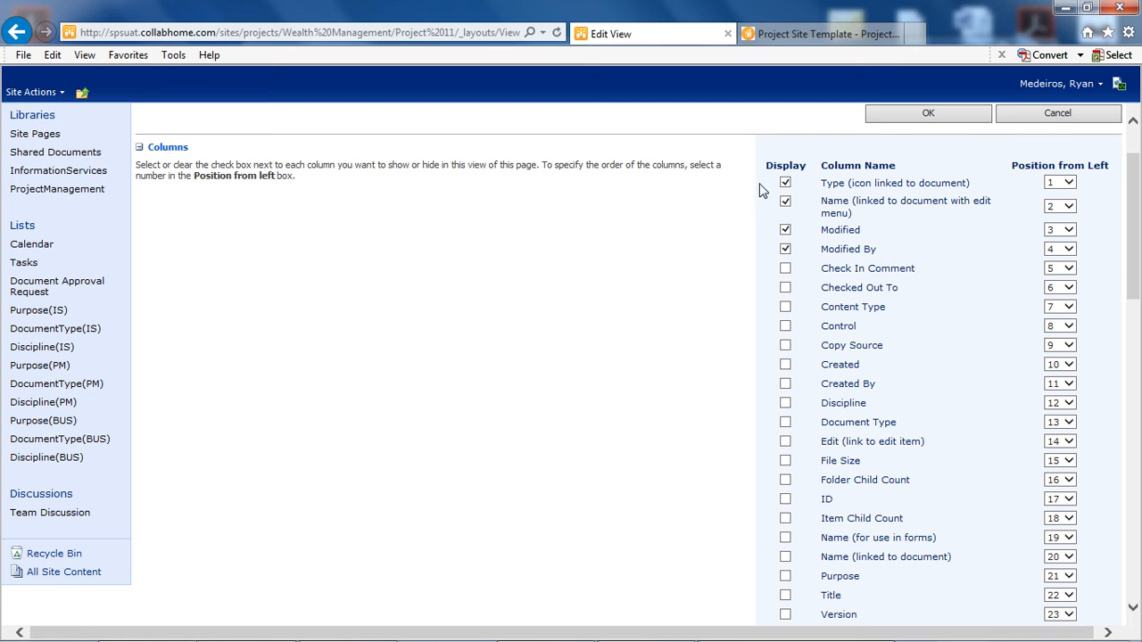
pyautogui.scroll(-3, 748, 270)
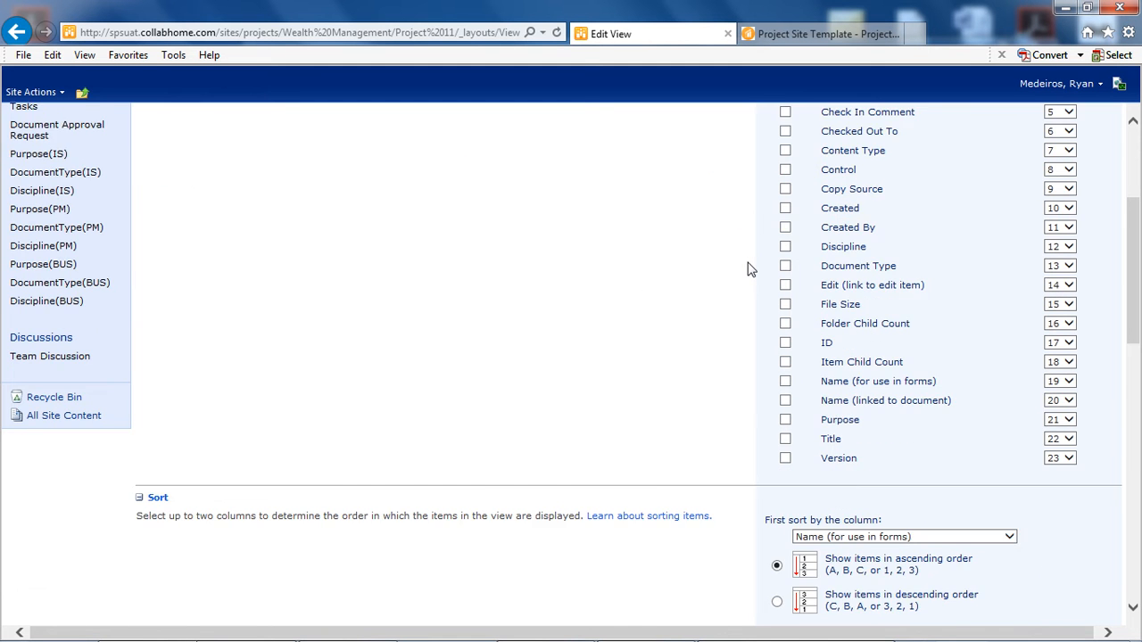
pyautogui.scroll(-2, 687, 223)
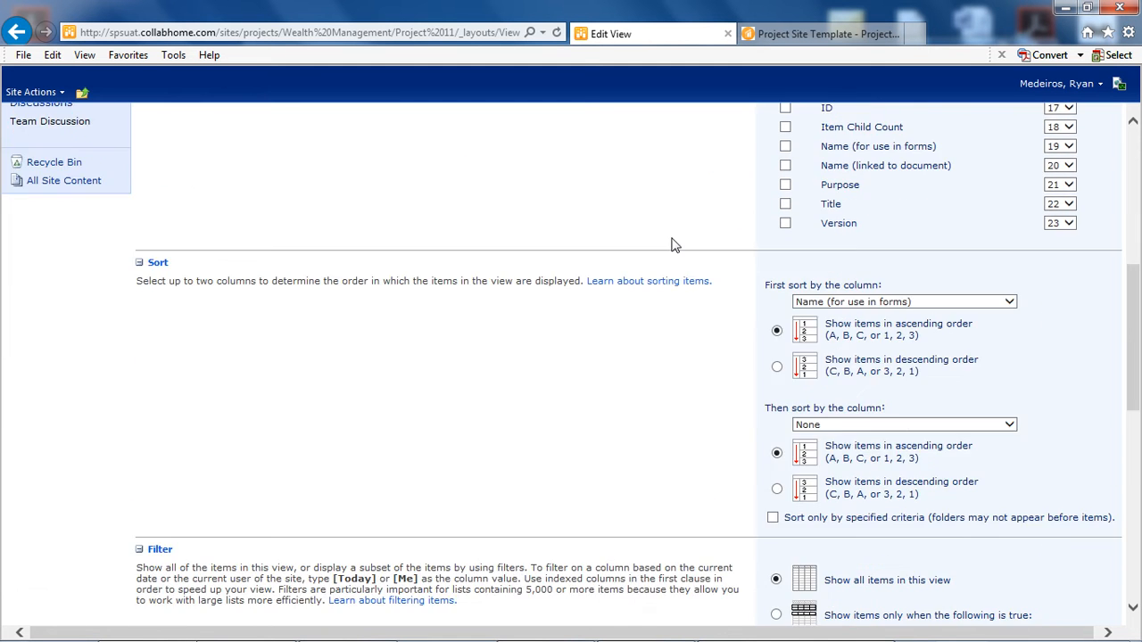
pyautogui.scroll(-1, 673, 245)
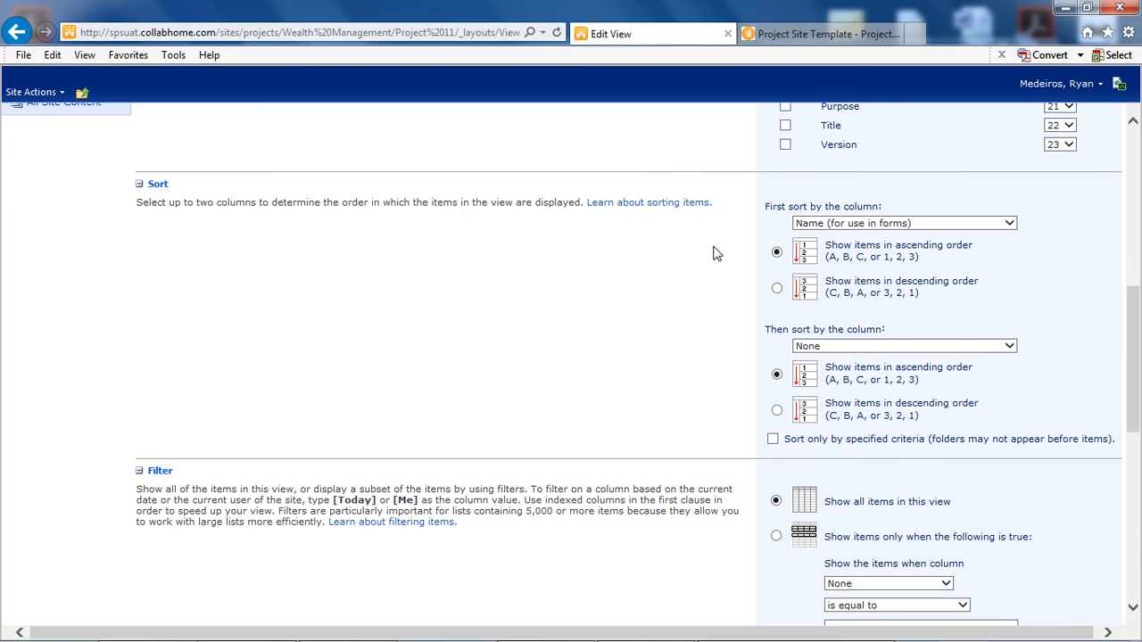
pyautogui.scroll(-1, 714, 253)
pyautogui.scroll(-3, 714, 253)
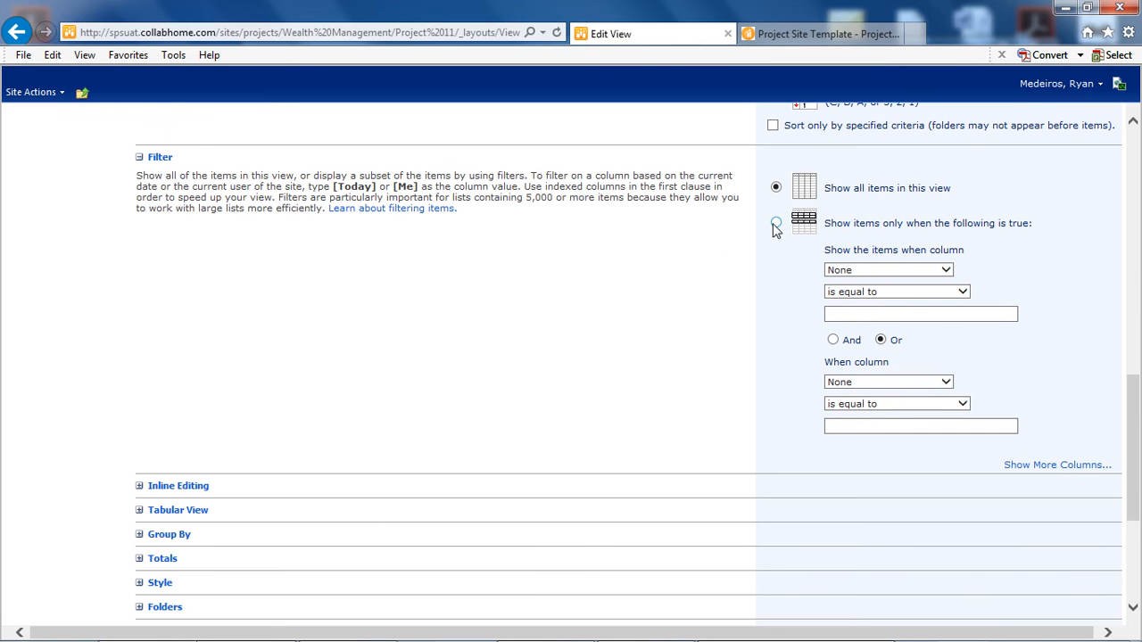
pyautogui.click(776, 223)
pyautogui.click(943, 270)
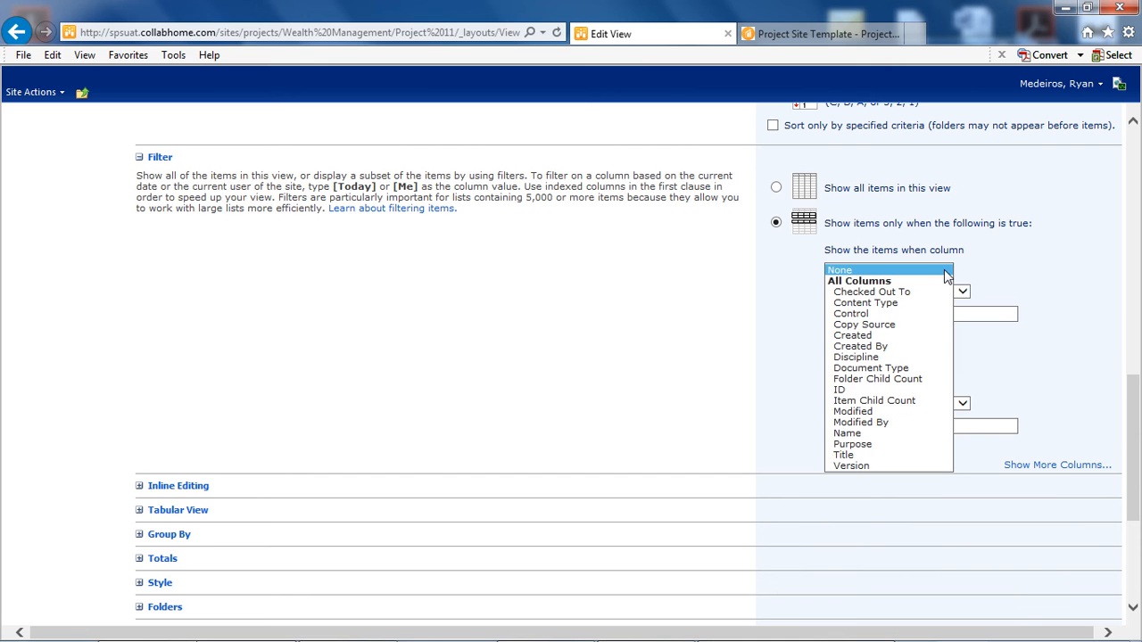
pyautogui.click(864, 459)
pyautogui.click(888, 294)
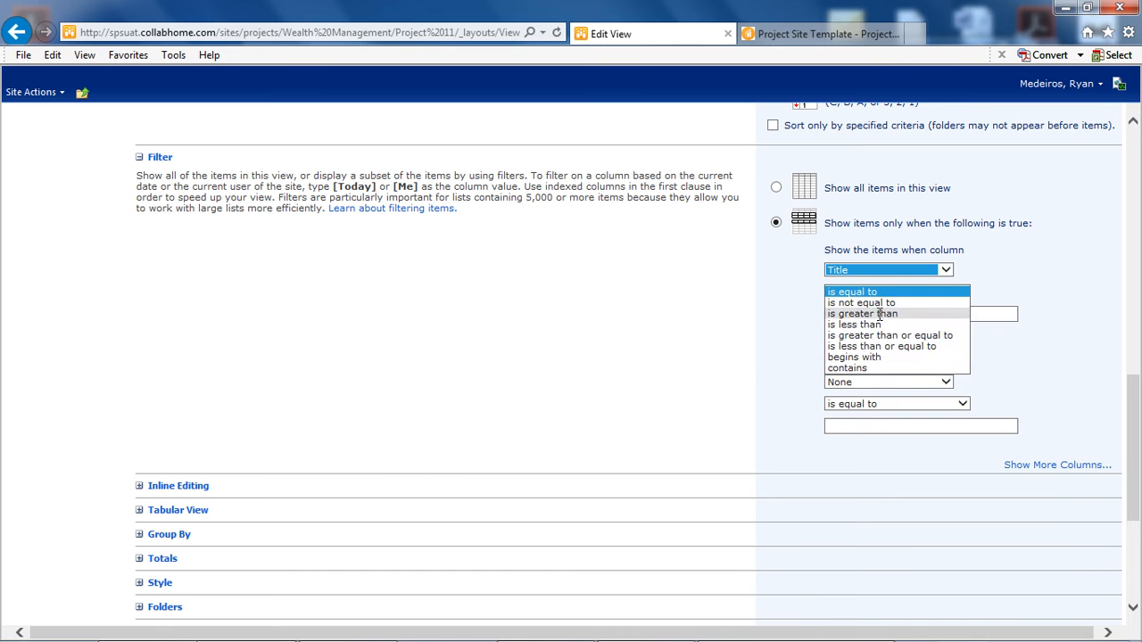
pyautogui.click(878, 303)
pyautogui.click(876, 314)
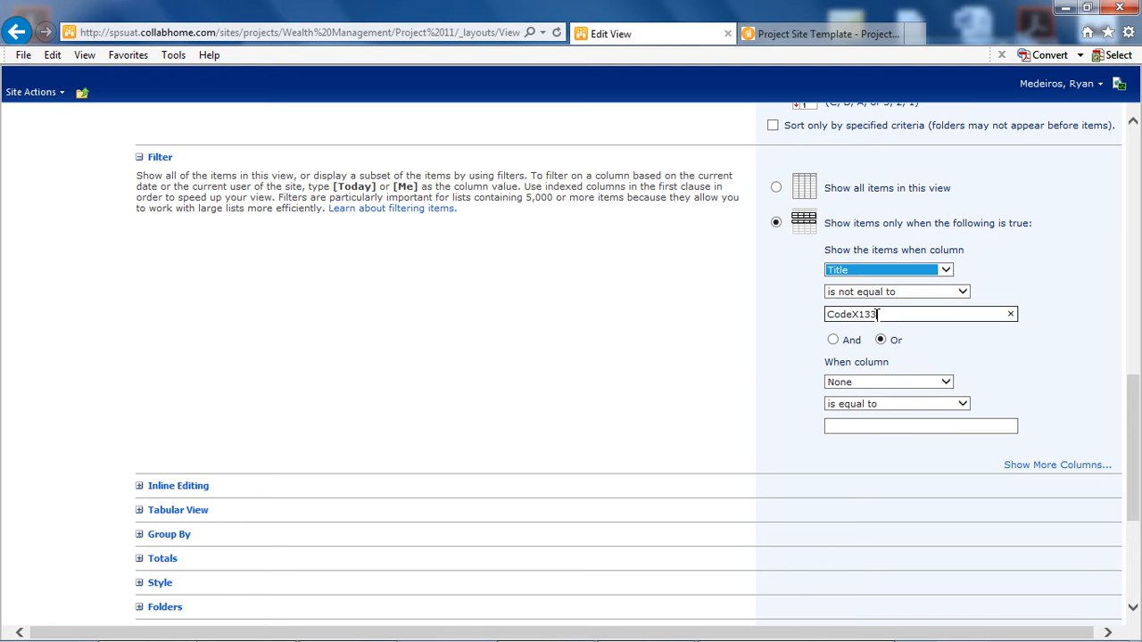
pyautogui.click(721, 317)
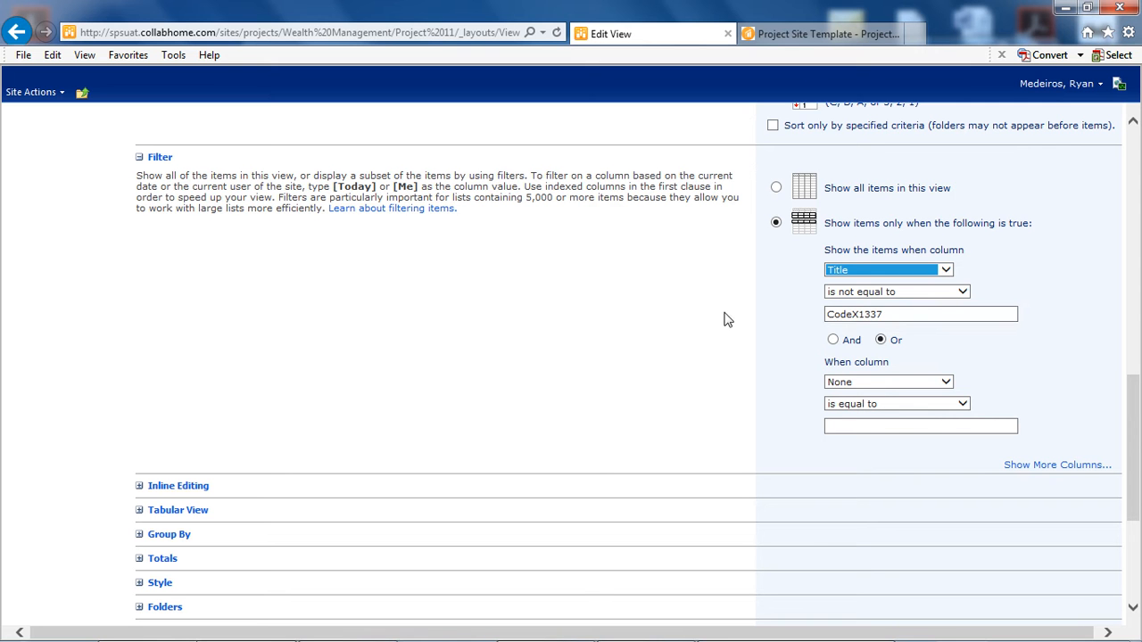
pyautogui.click(832, 341)
# - Group the view's items first by the Purpose column and save the view settings
pyautogui.scroll(-2, 758, 294)
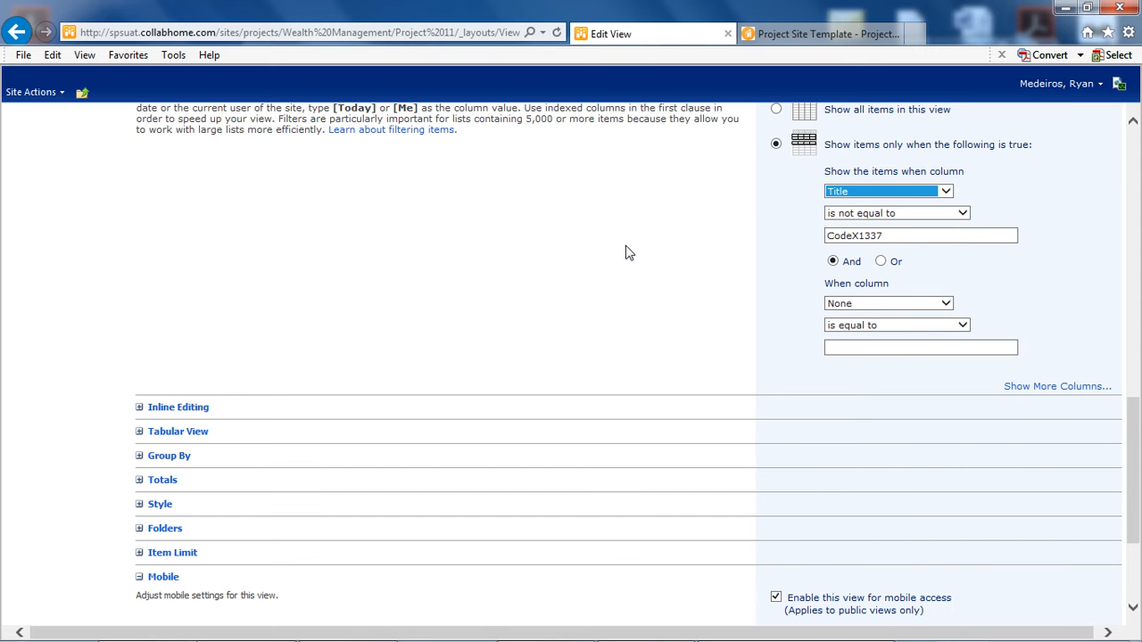
pyautogui.scroll(-2, 615, 253)
pyautogui.click(172, 380)
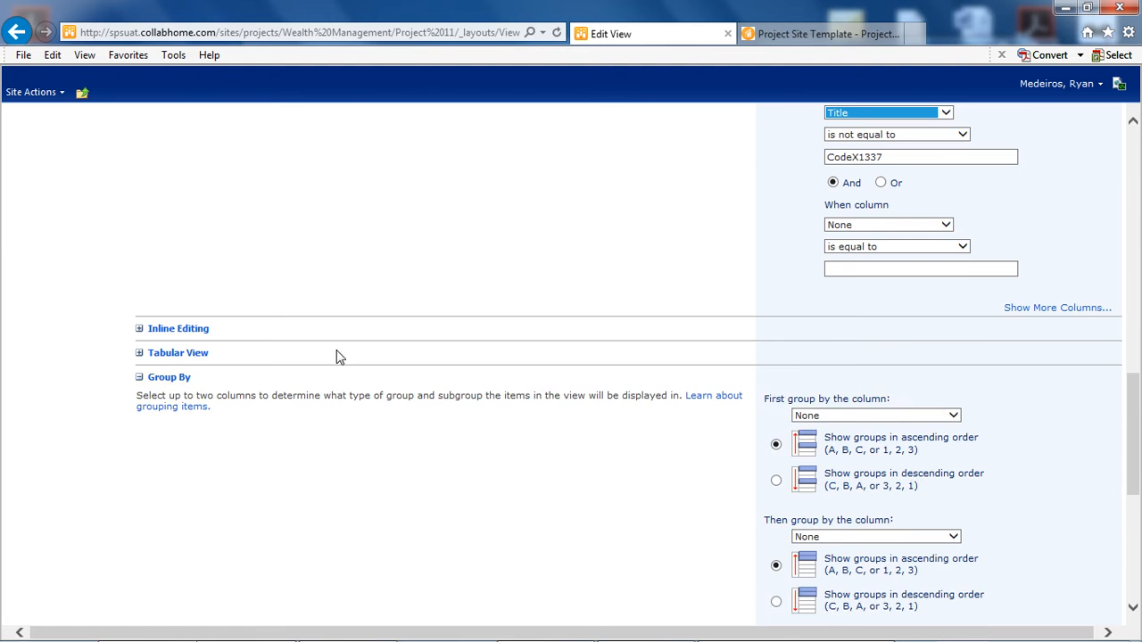
pyautogui.scroll(-2, 490, 254)
pyautogui.scroll(-1, 526, 236)
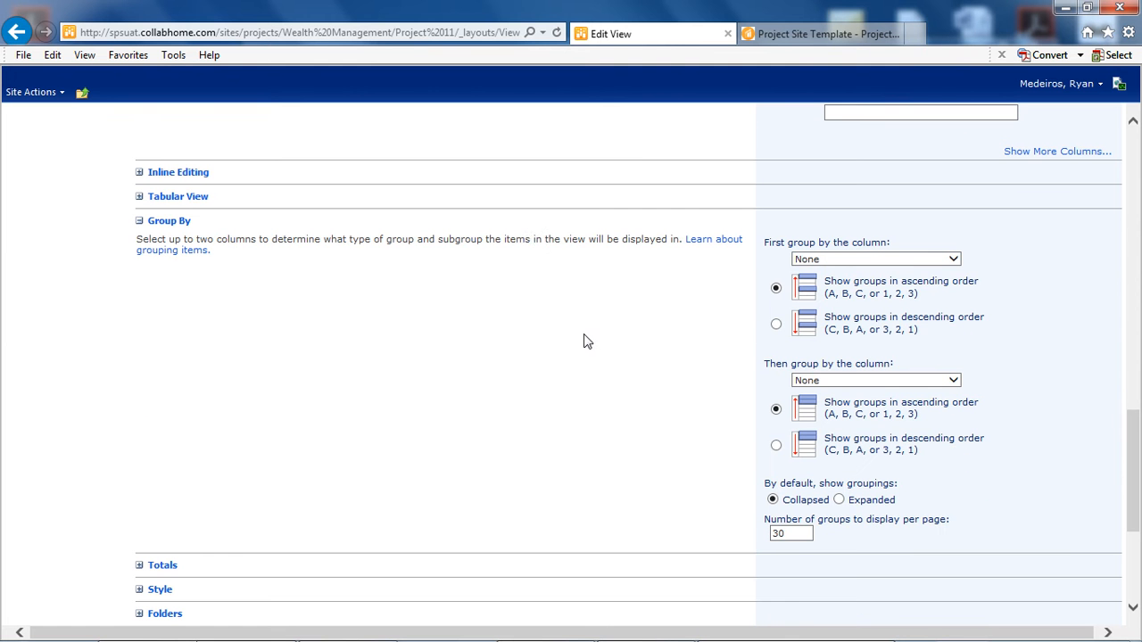
pyautogui.click(954, 259)
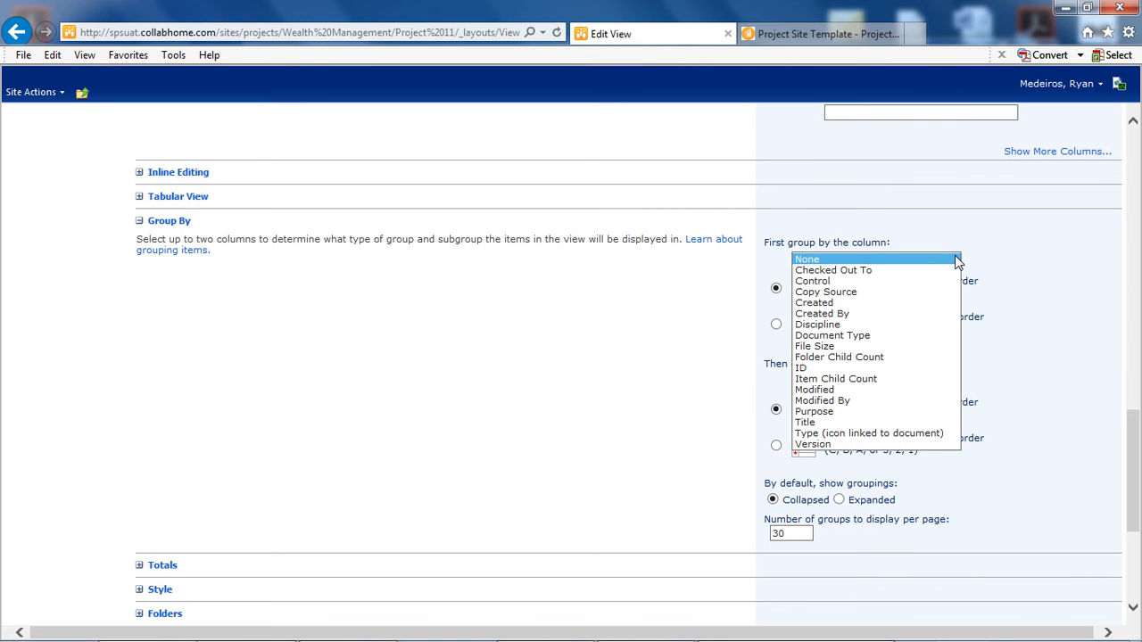
pyautogui.click(813, 411)
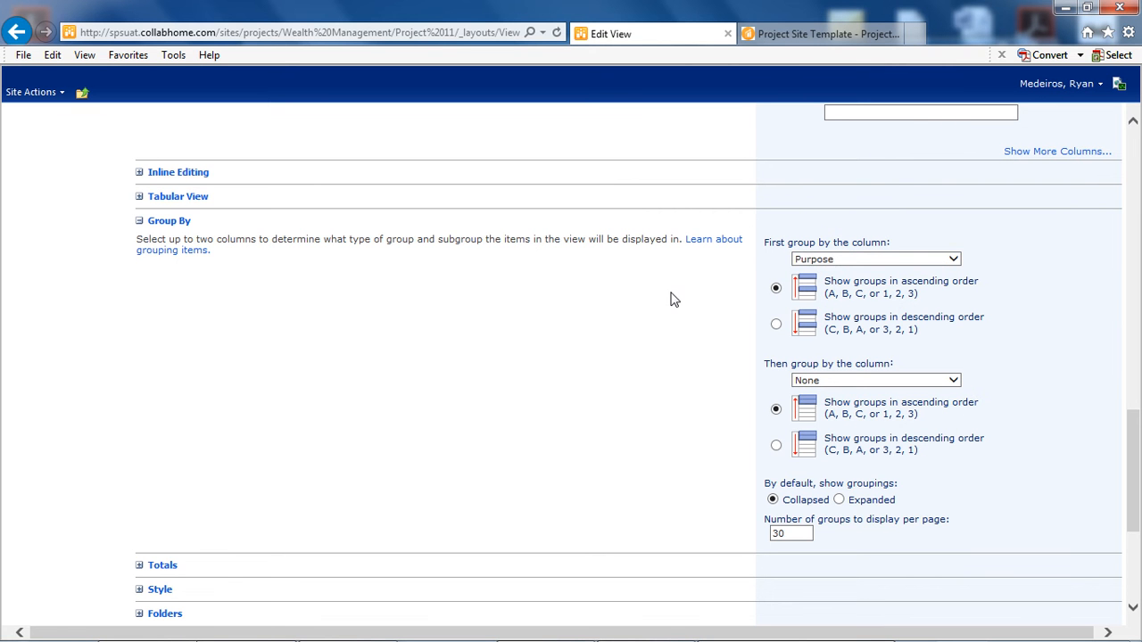
pyautogui.scroll(-3, 625, 347)
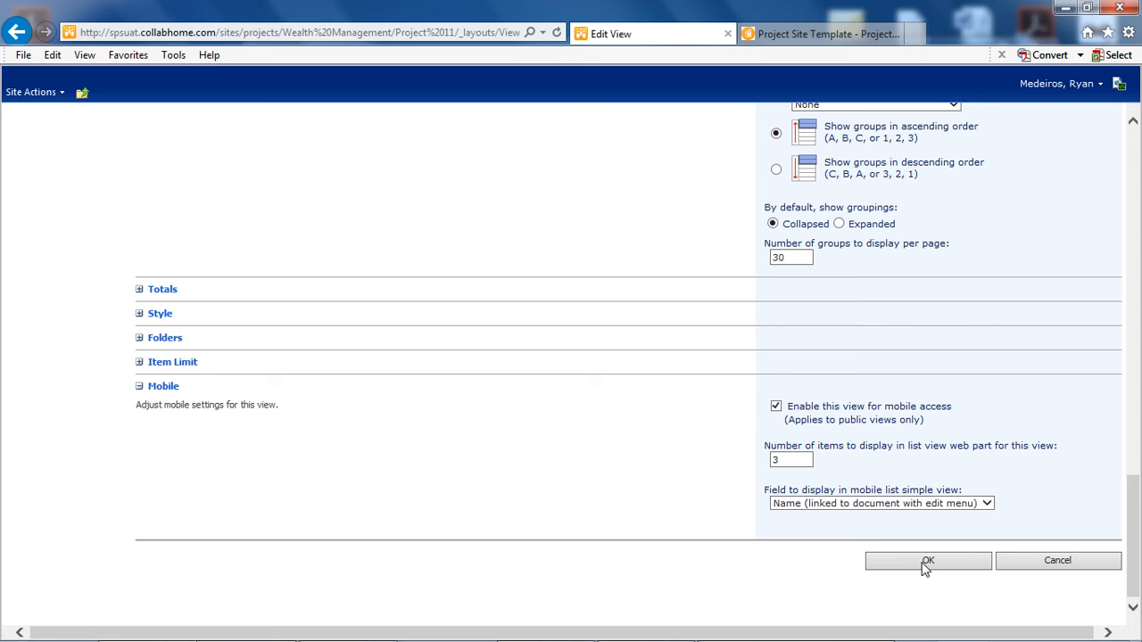
pyautogui.click(926, 562)
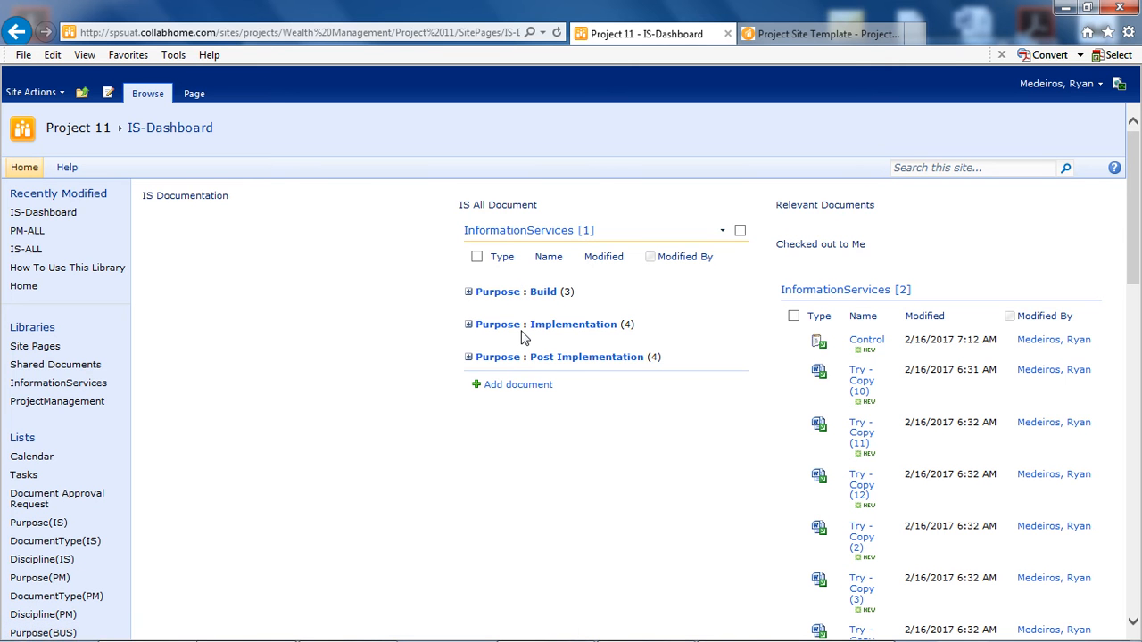
# - Expand and collapse the Build group under IS All Document to check the grouped documents
pyautogui.click(469, 293)
pyautogui.click(440, 293)
pyautogui.doubleClick(632, 327)
pyautogui.click(663, 438)
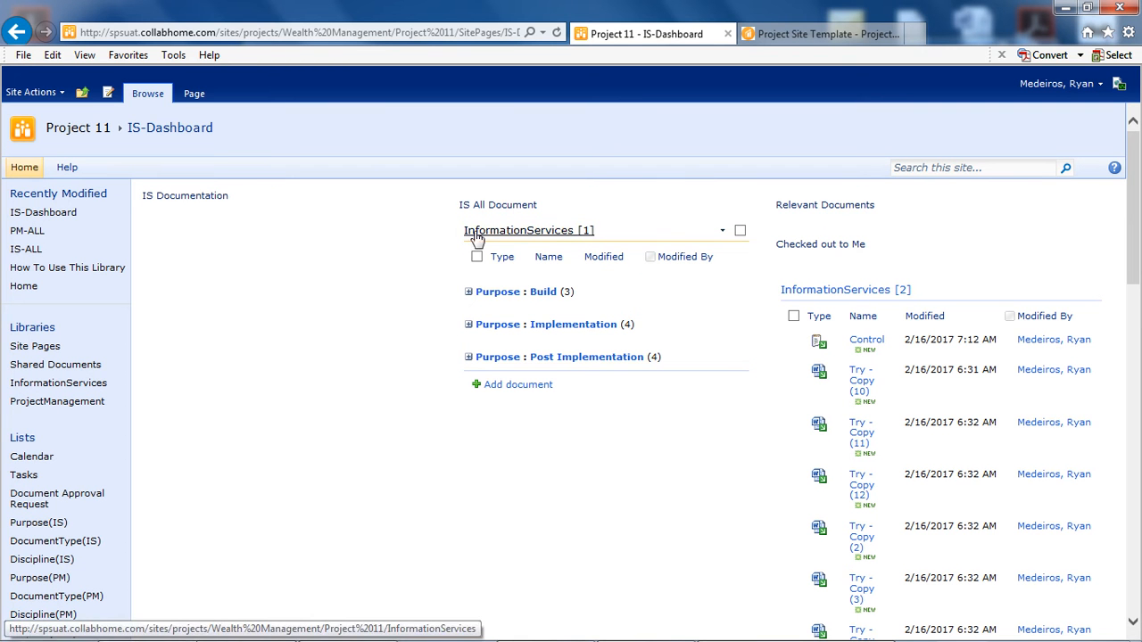
# - Set the chrome type of the InformationServices web part under IS All Document to None, apply it and close the web part settings
pyautogui.click(723, 231)
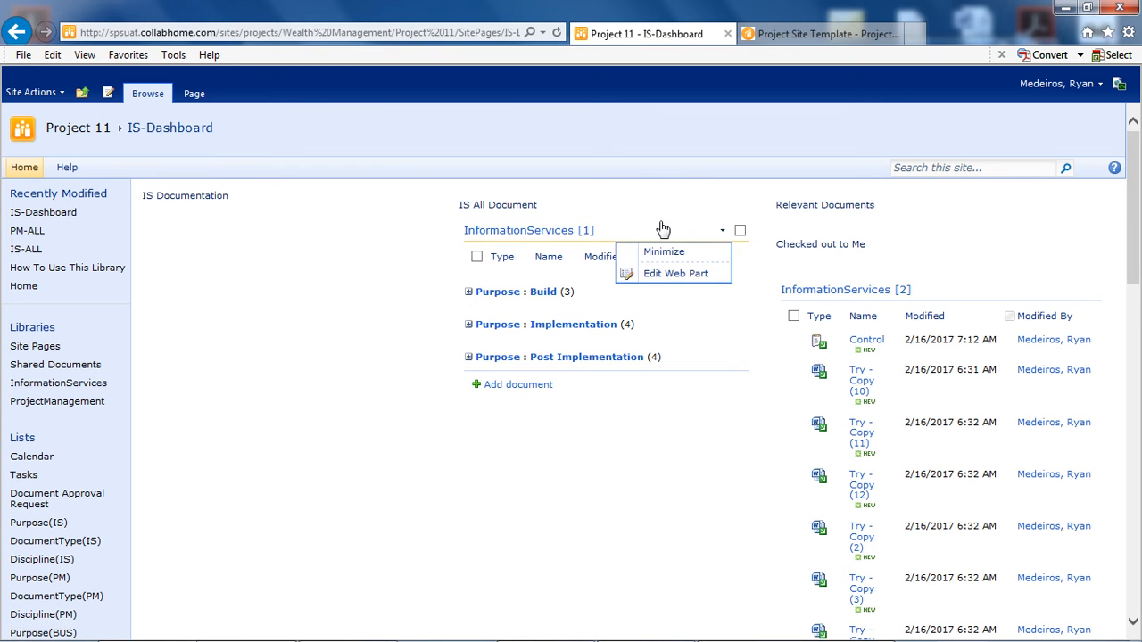
pyautogui.click(669, 275)
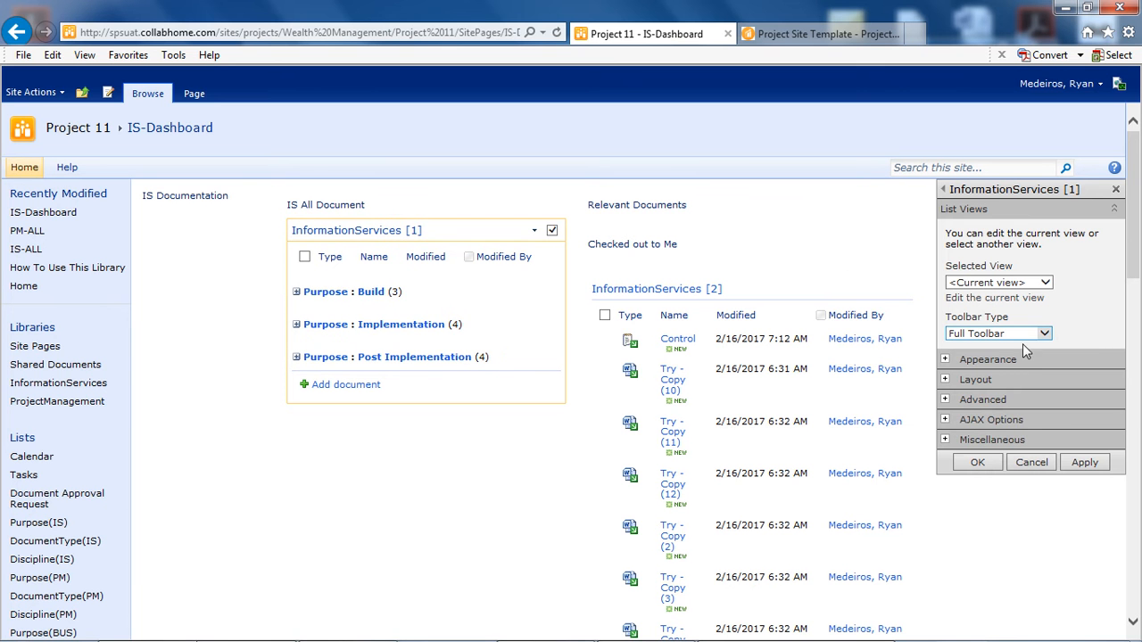
pyautogui.click(1001, 359)
pyautogui.scroll(-3, 1068, 335)
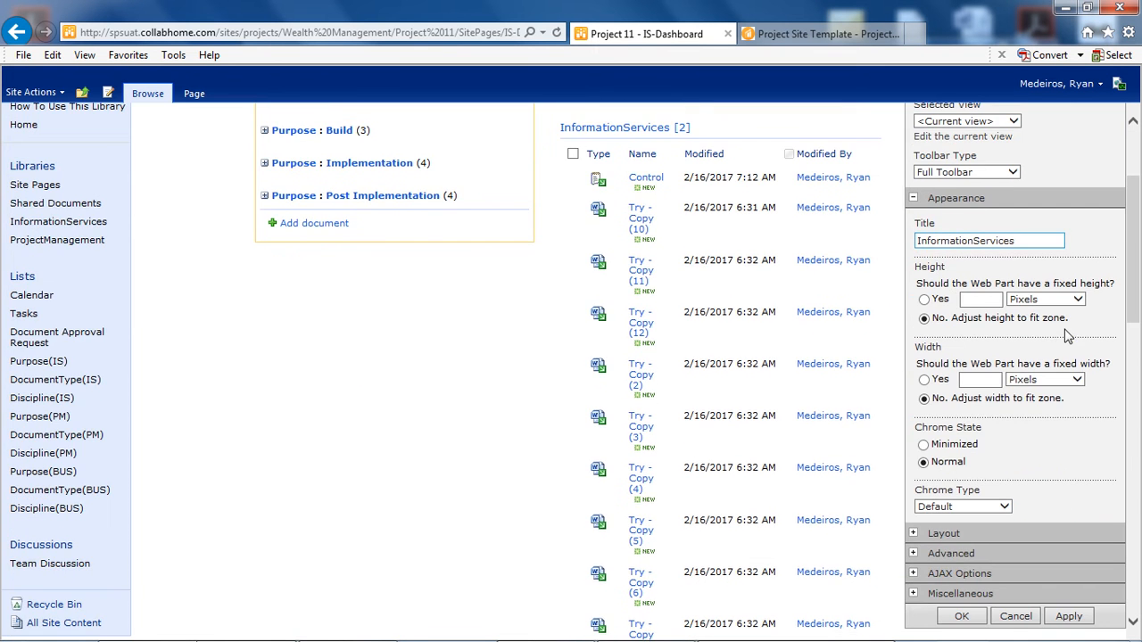
pyautogui.click(998, 506)
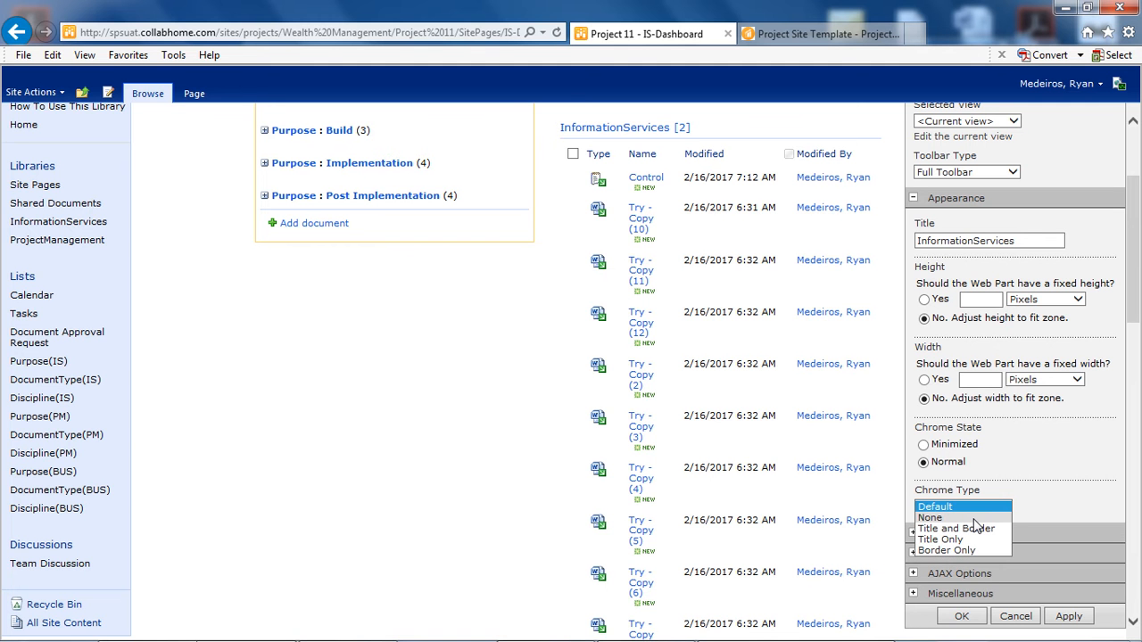
pyautogui.click(1068, 615)
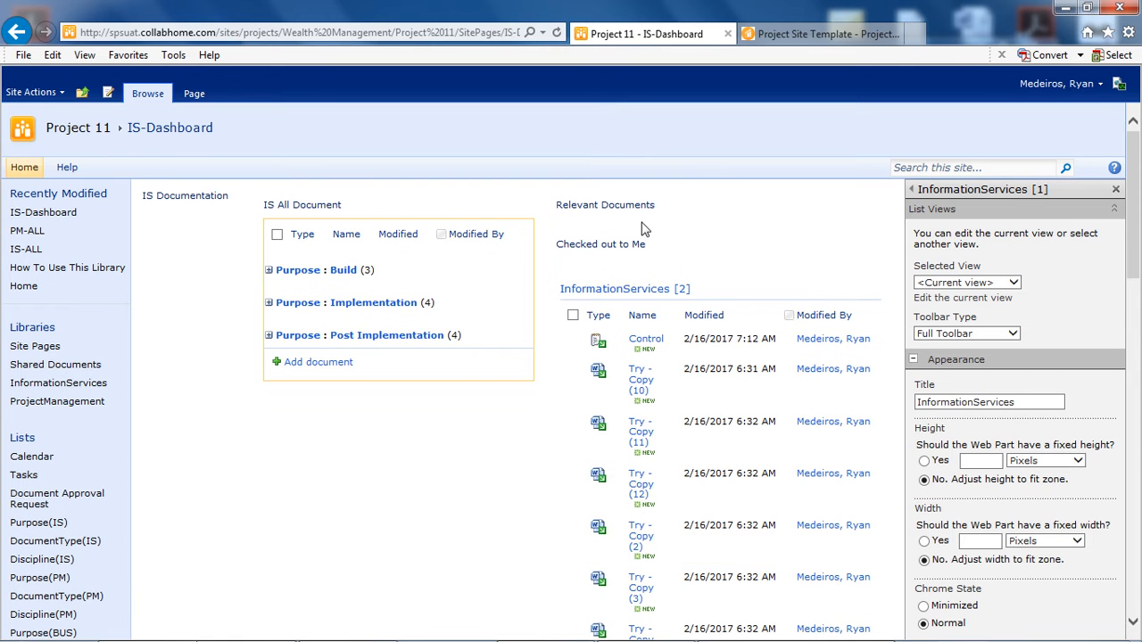
pyautogui.click(1116, 191)
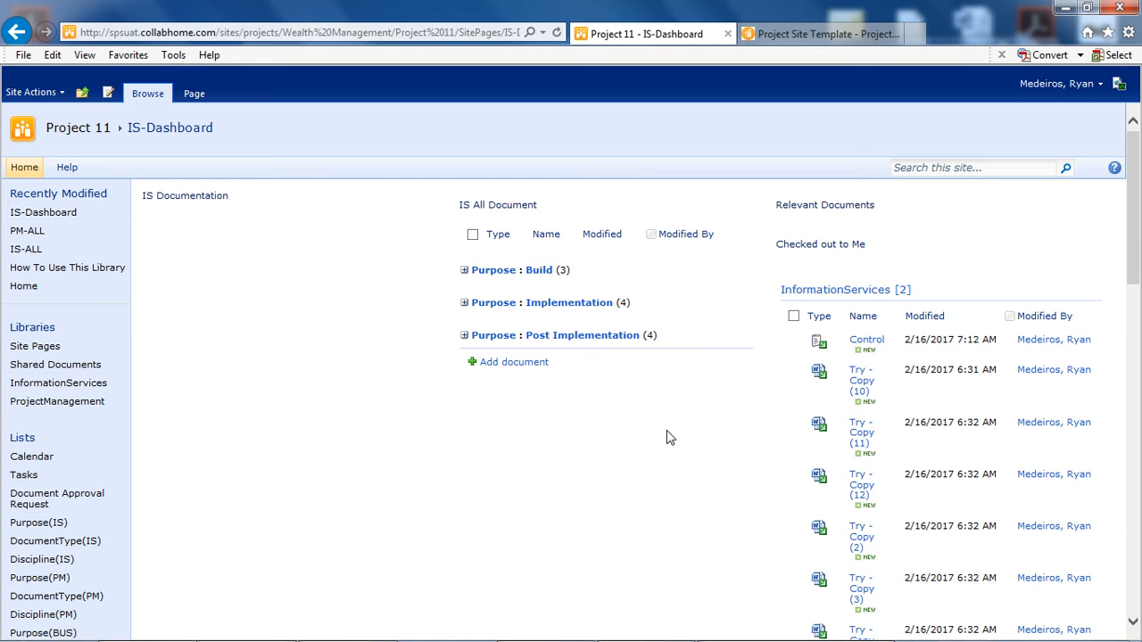
# - Open the view settings of the InformationServices web part under Checked out to Me and hide the Modified and Modified By columns
pyautogui.click(980, 297)
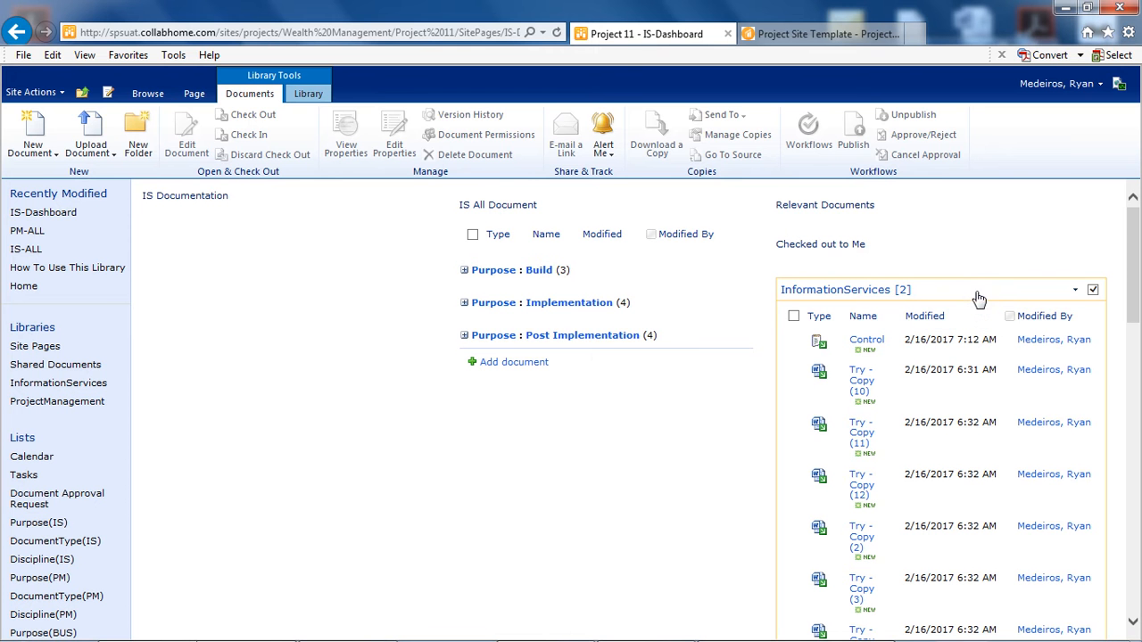
pyautogui.click(310, 95)
pyautogui.click(318, 115)
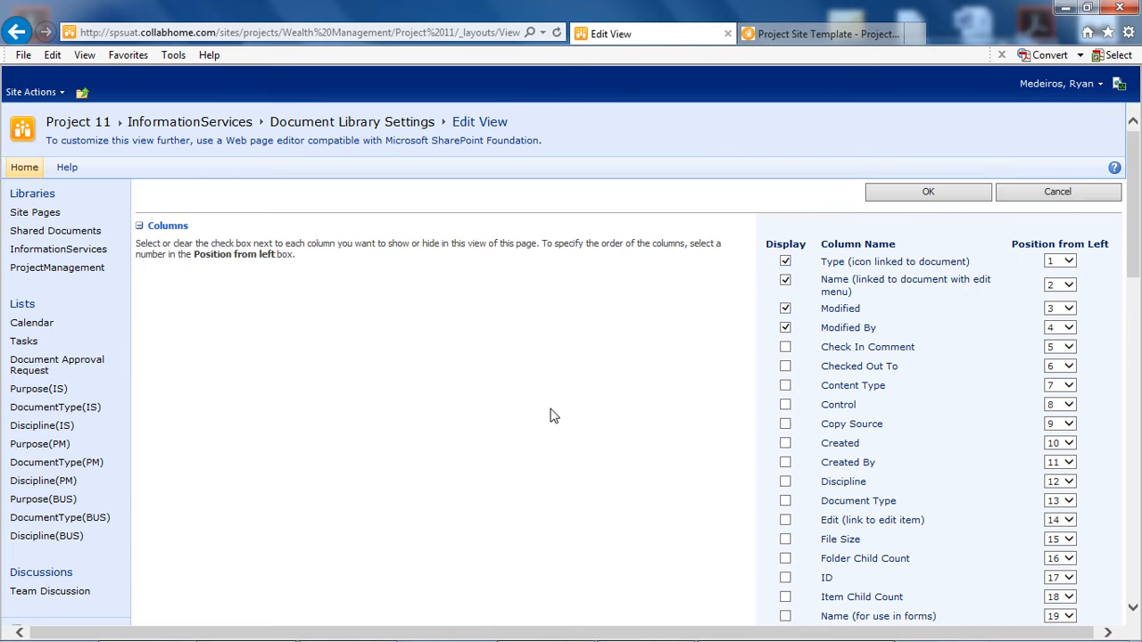
pyautogui.scroll(-2, 665, 303)
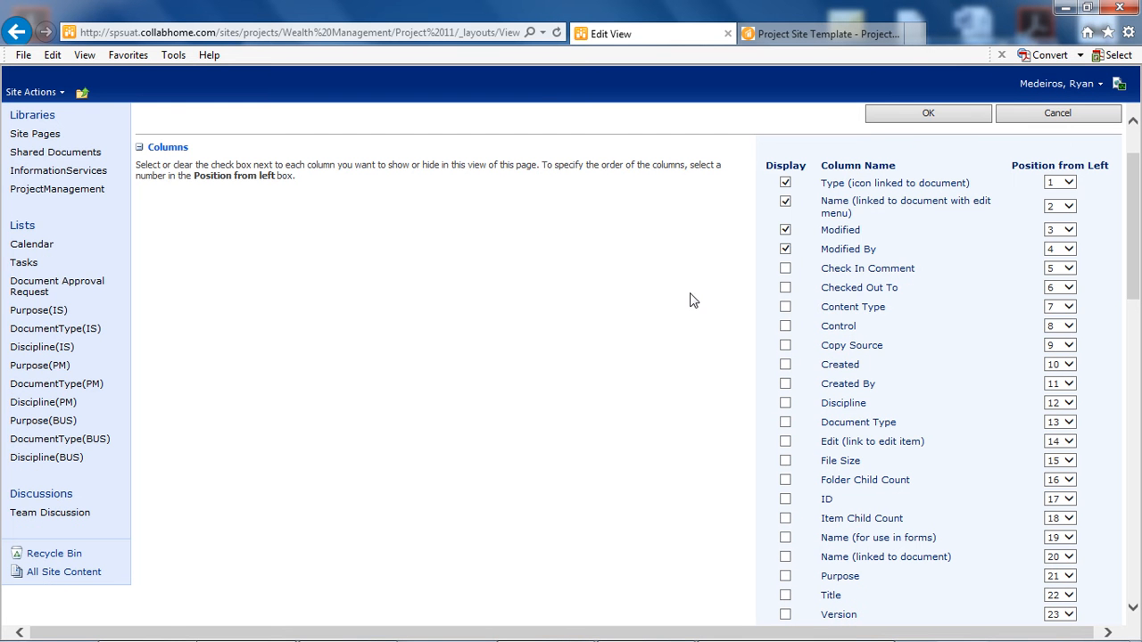
pyautogui.click(785, 249)
# - Set the view's first sort column to Modified and try descending order
pyautogui.scroll(-10, 720, 258)
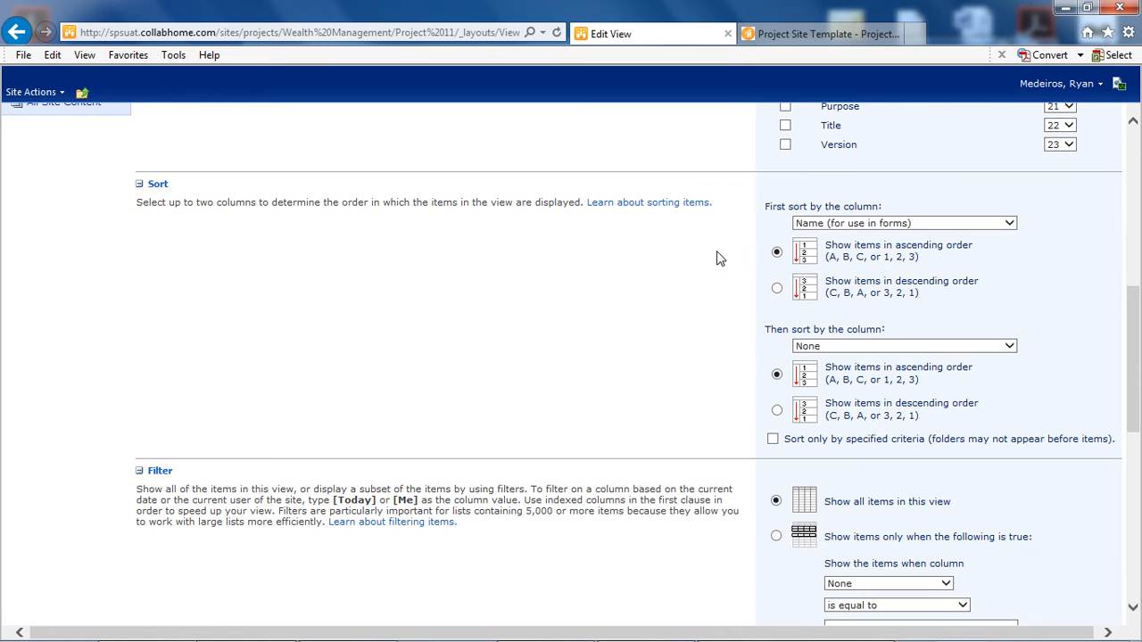
pyautogui.click(988, 223)
pyautogui.click(861, 201)
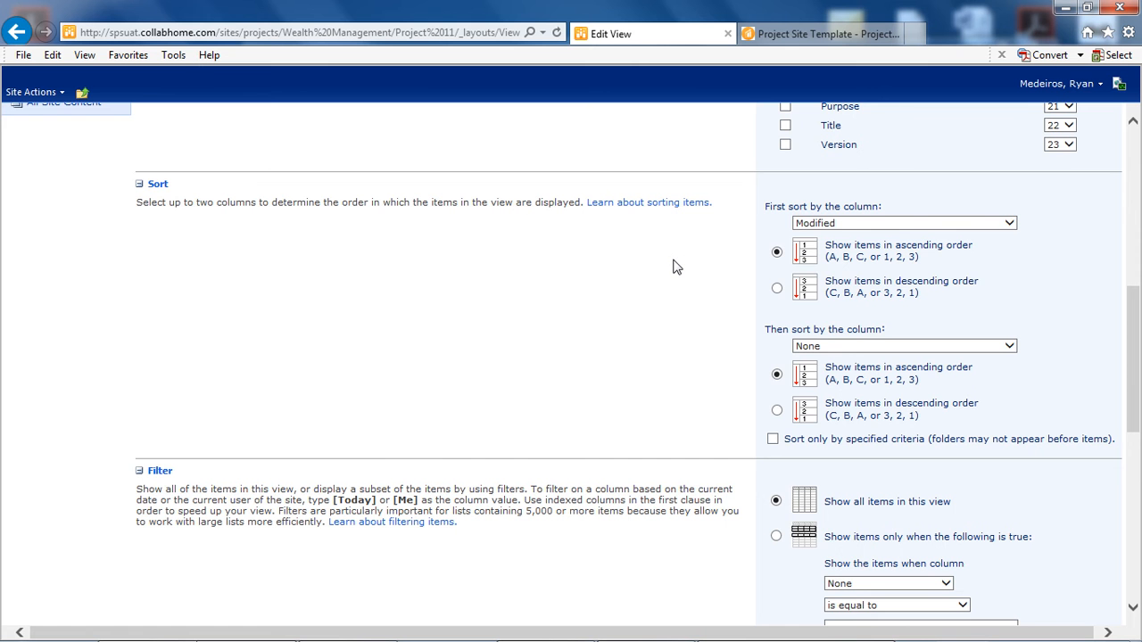
pyautogui.scroll(-4, 683, 262)
pyautogui.scroll(3, 685, 265)
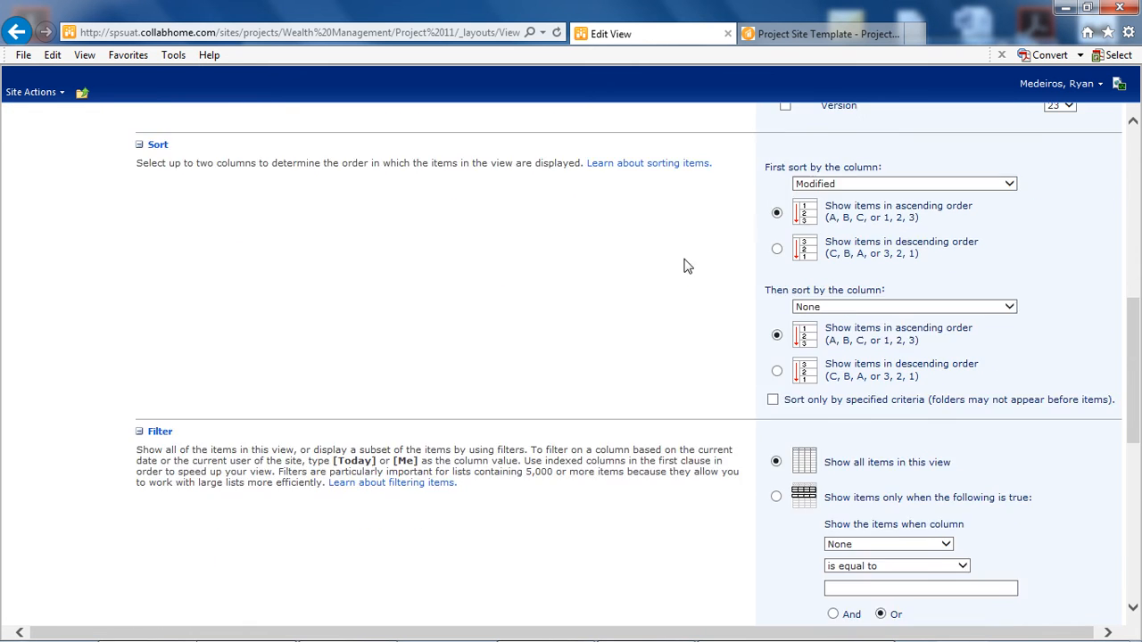
pyautogui.click(776, 288)
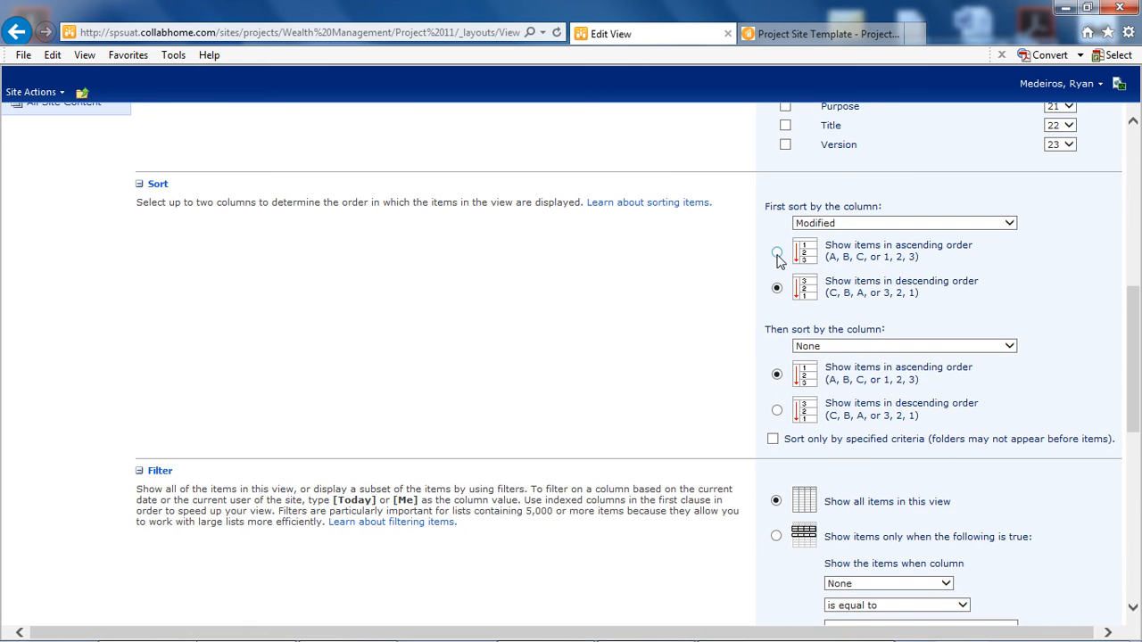
# - Filter the view to show only items whose Checked Out To is equal to [Me], and save the view settings
pyautogui.scroll(-5, 696, 286)
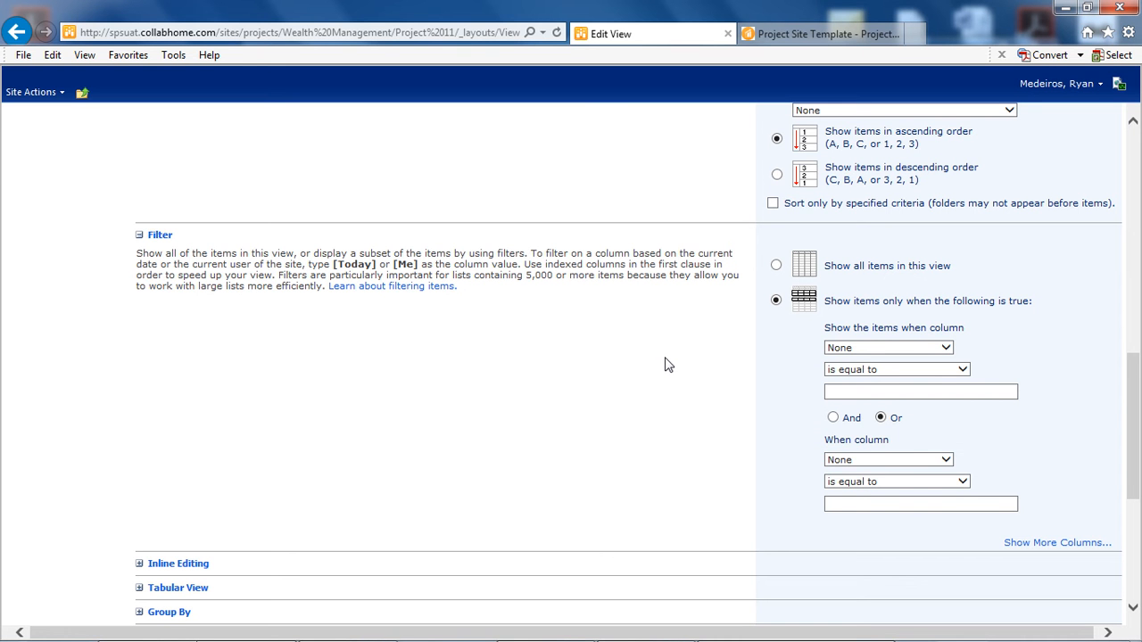
pyautogui.click(928, 353)
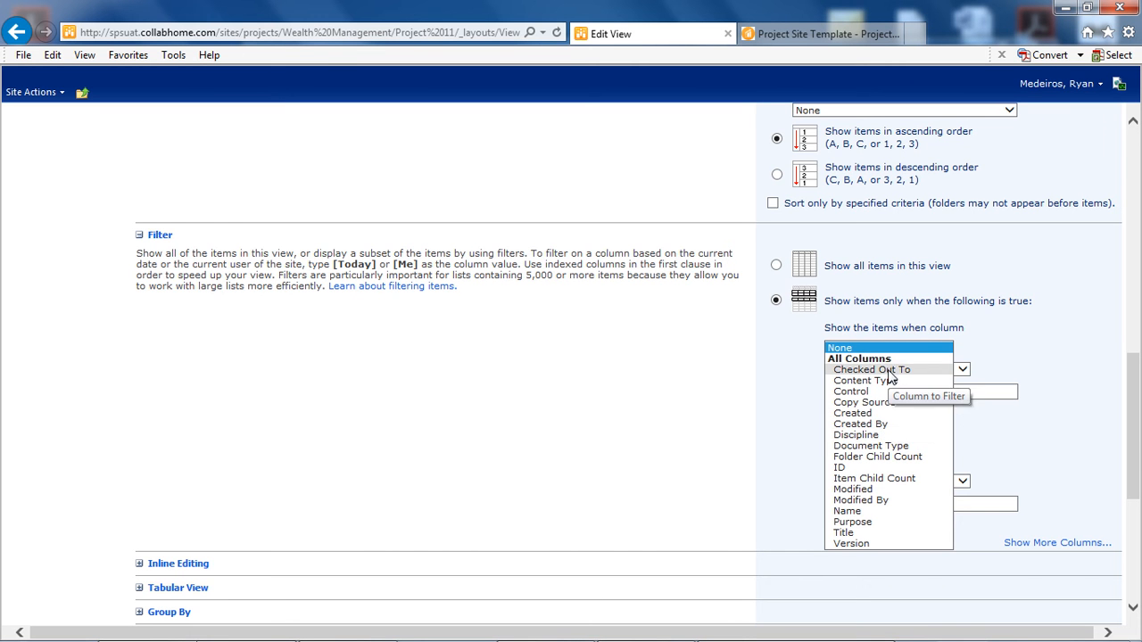
pyautogui.click(884, 369)
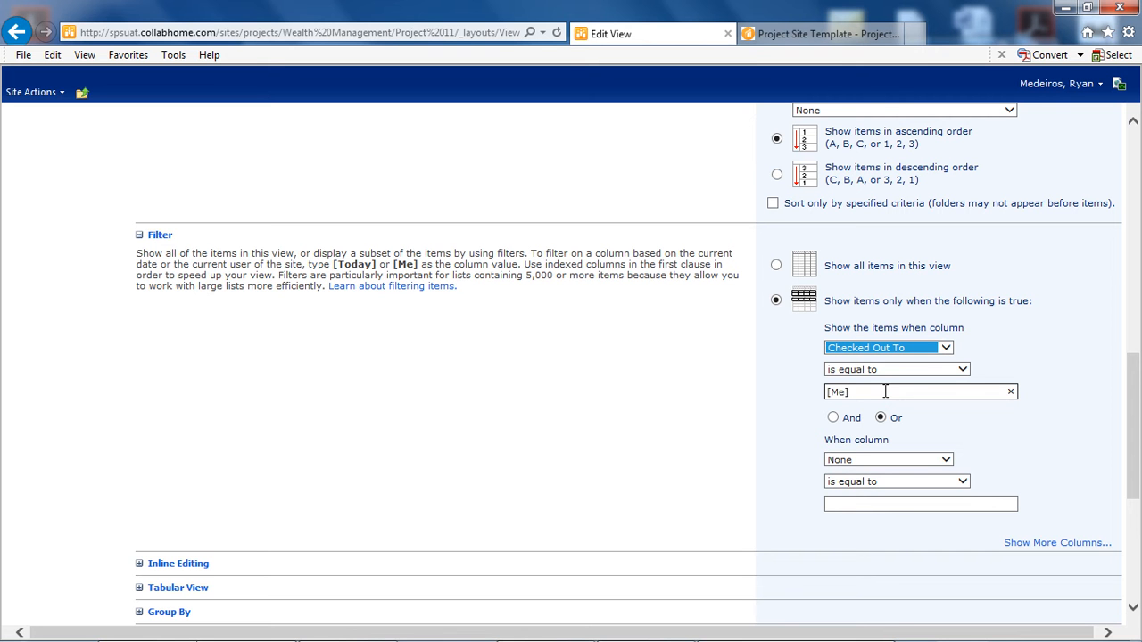
pyautogui.click(756, 396)
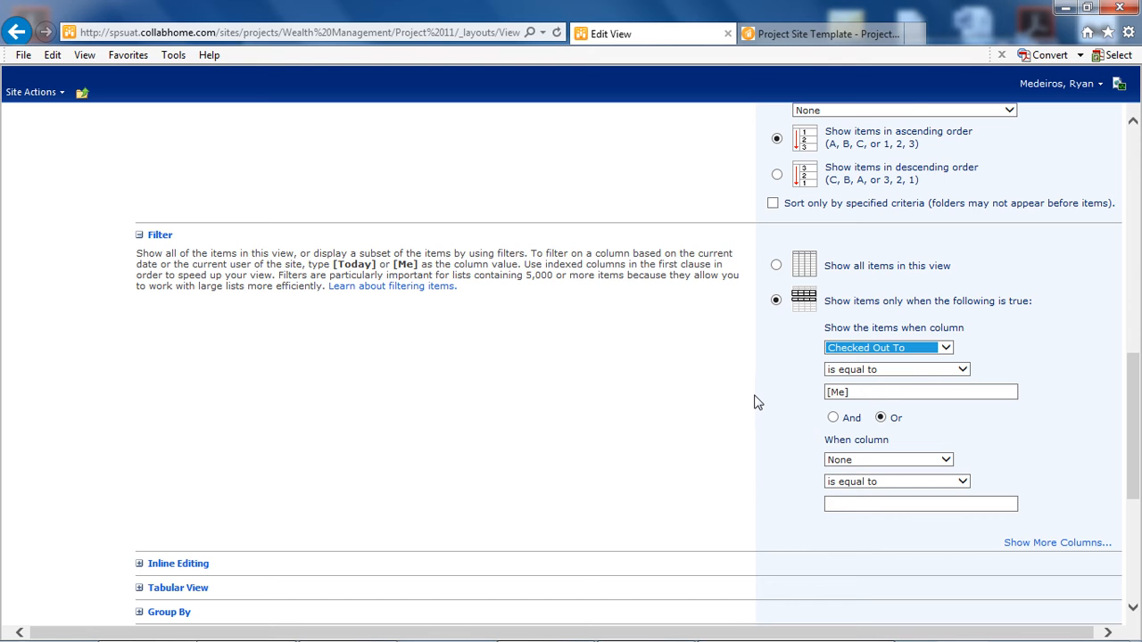
pyautogui.scroll(-5, 744, 392)
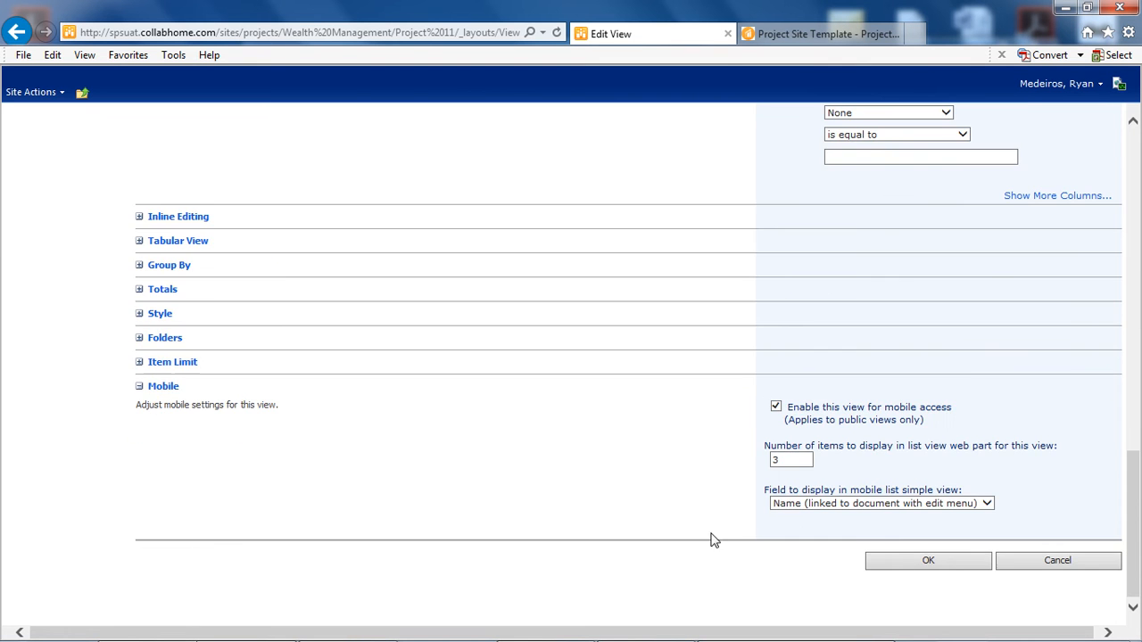
pyautogui.click(896, 562)
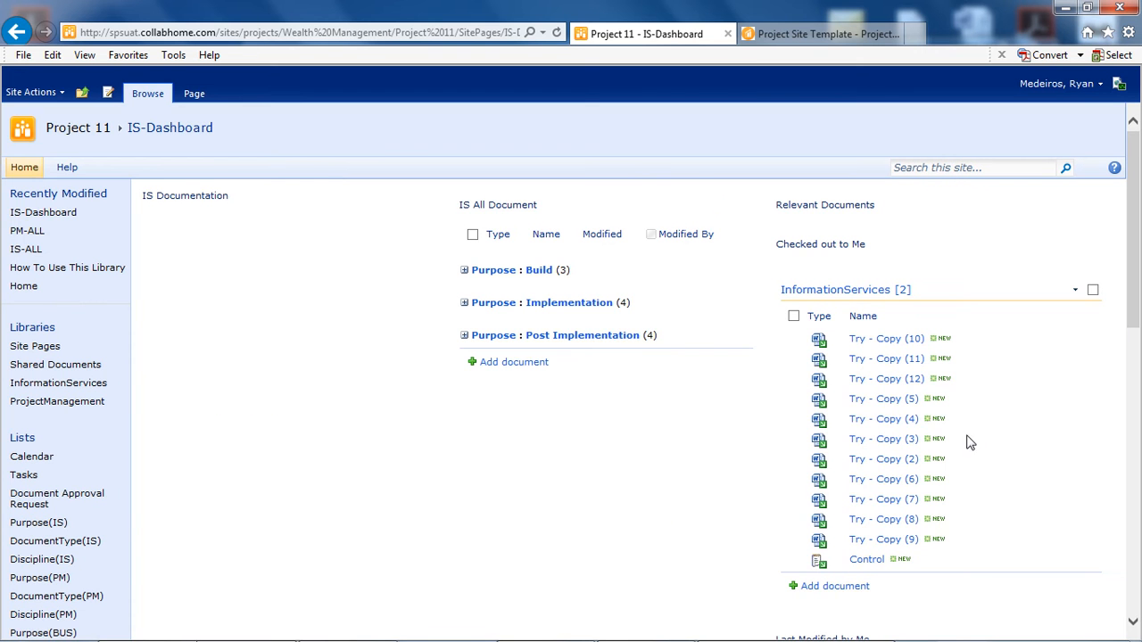
# - Check in Try - Copy (5), (8), (9), (10), (11), (12) and Control without retaining check-out, and review the Implementation group
pyautogui.click(793, 338)
pyautogui.click(793, 359)
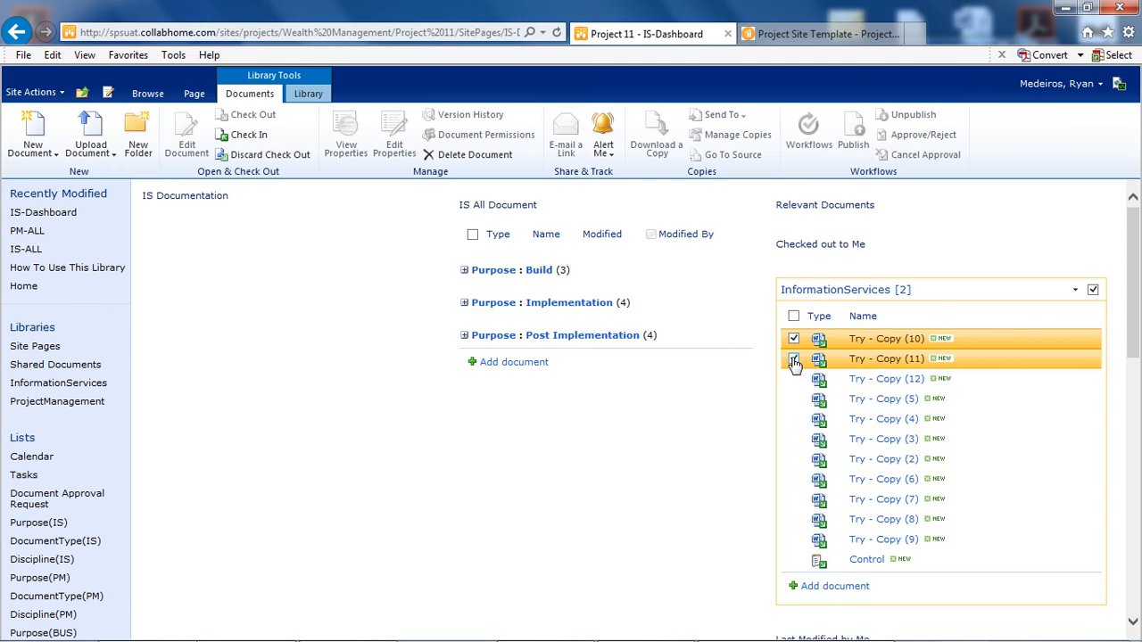
pyautogui.click(793, 378)
pyautogui.click(793, 398)
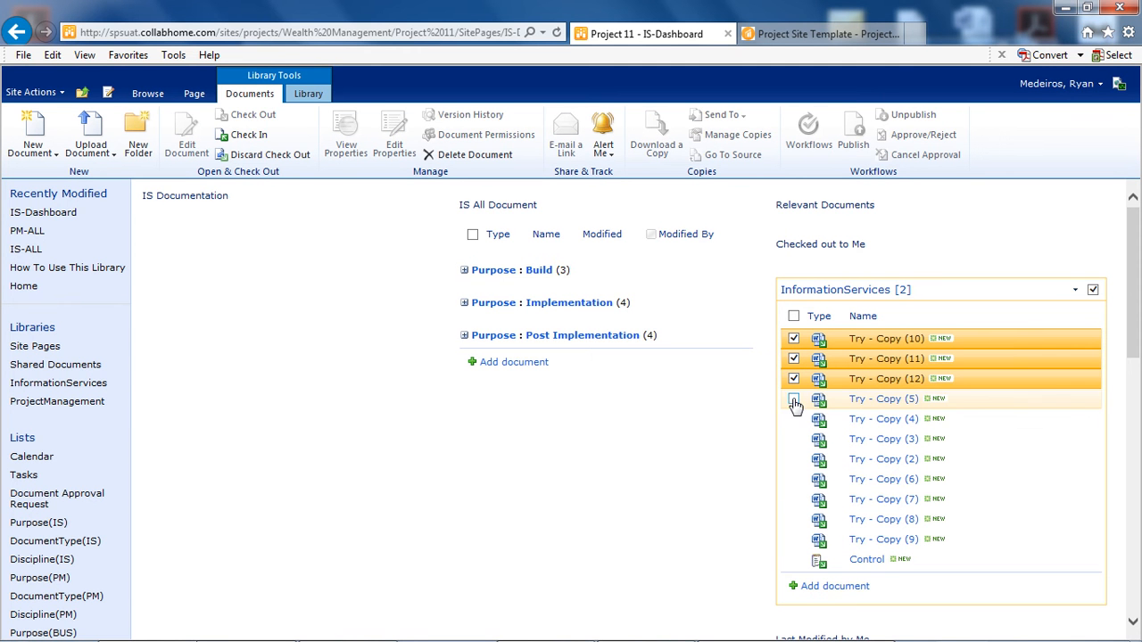
pyautogui.click(794, 559)
pyautogui.click(793, 539)
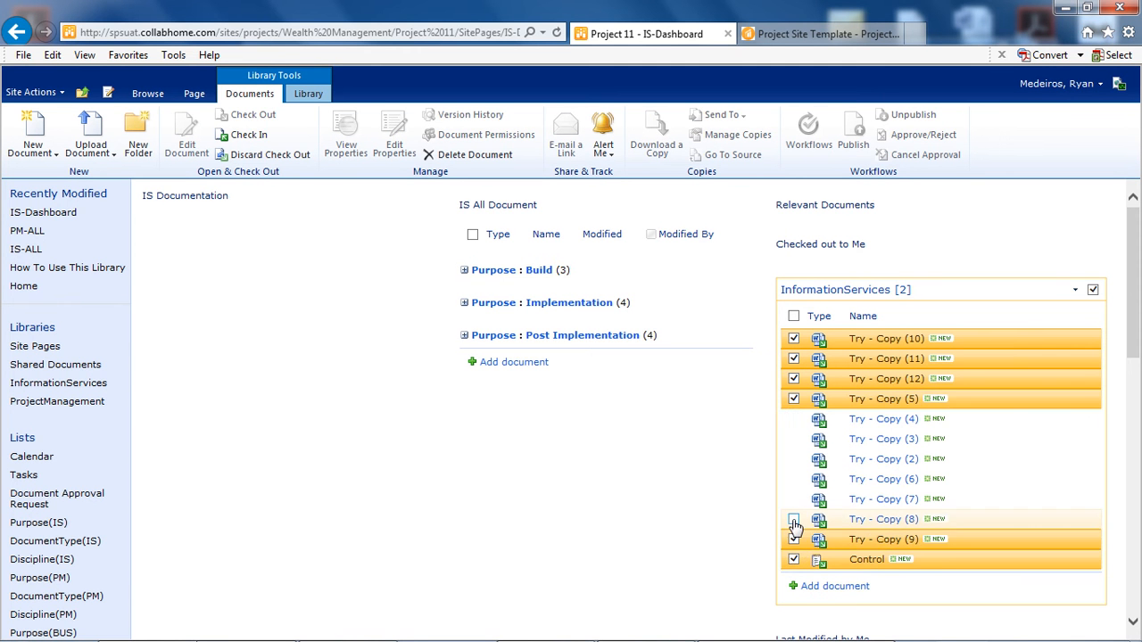
pyautogui.click(793, 519)
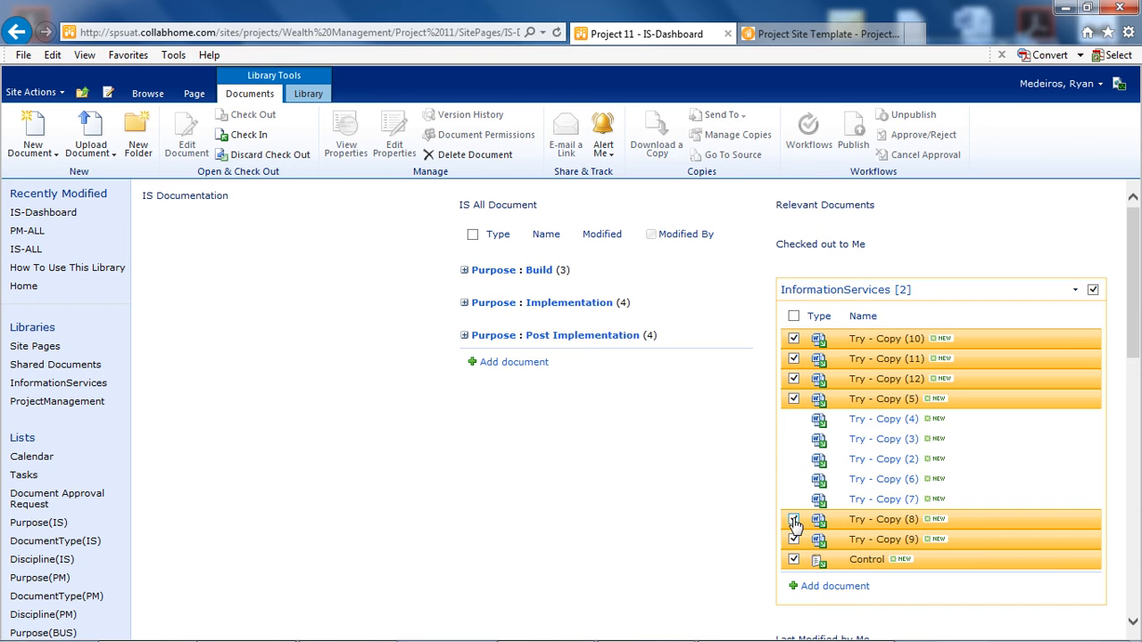
pyautogui.click(246, 136)
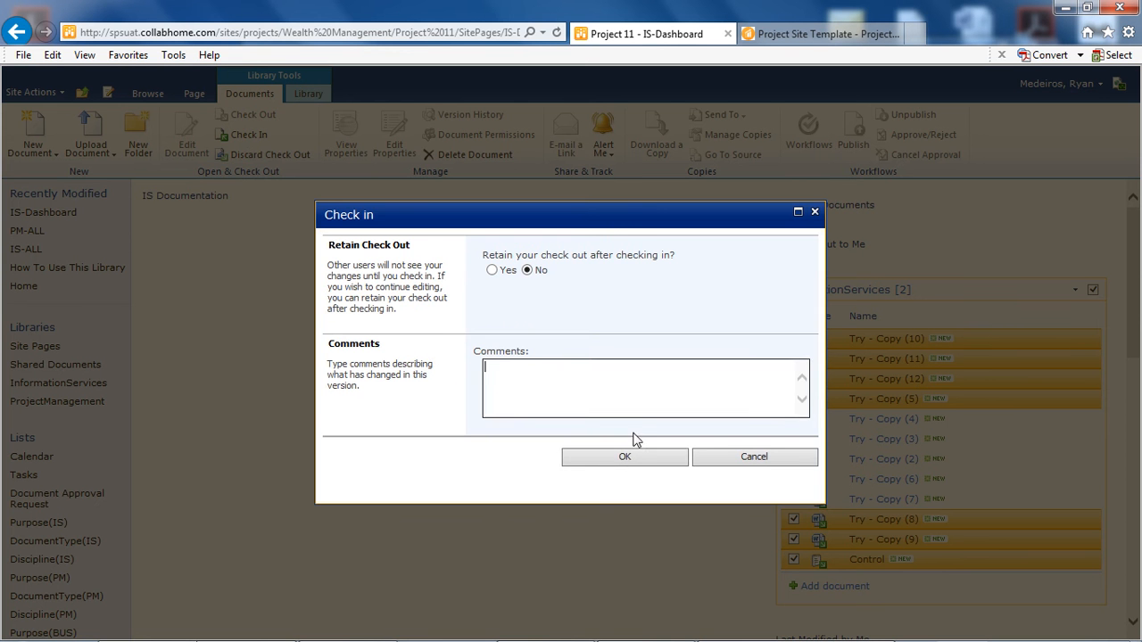
pyautogui.click(631, 461)
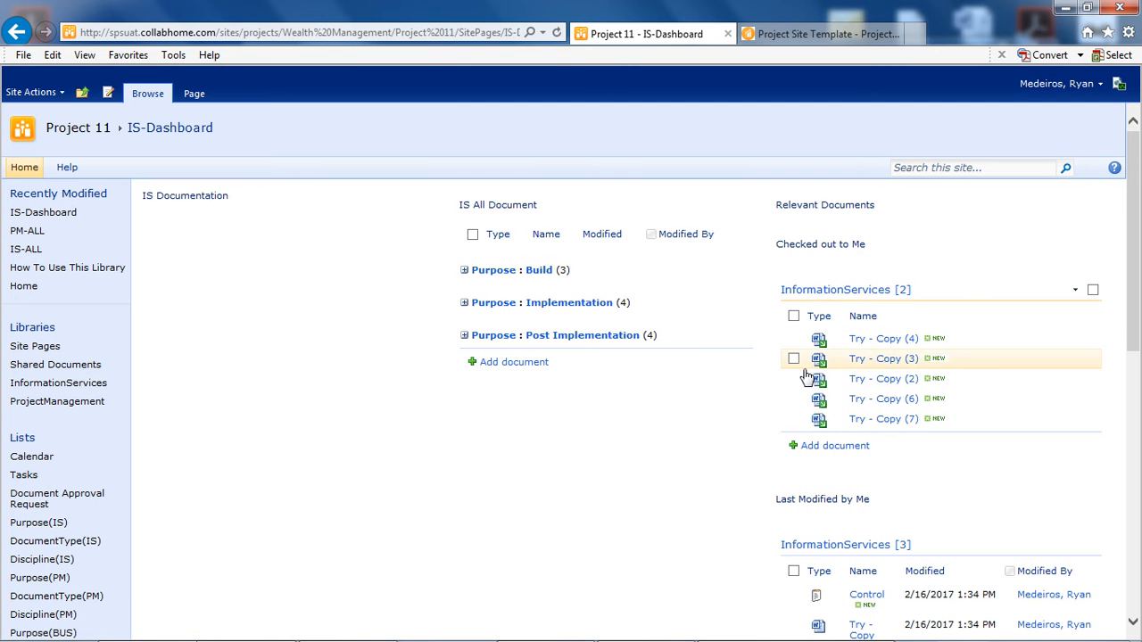
pyautogui.click(465, 304)
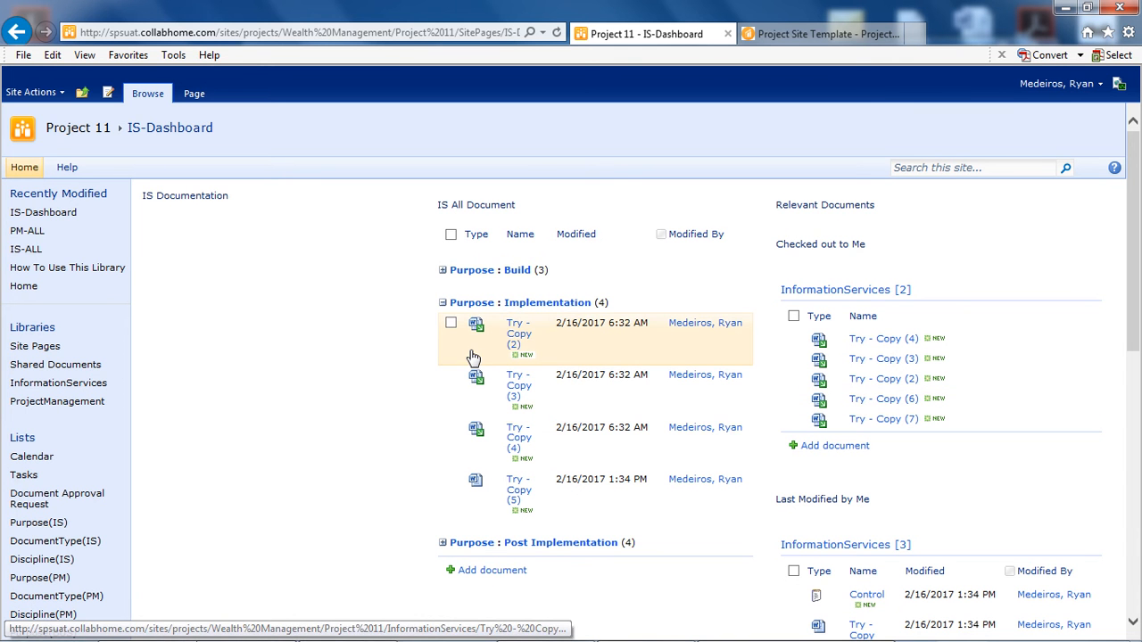
pyautogui.click(442, 304)
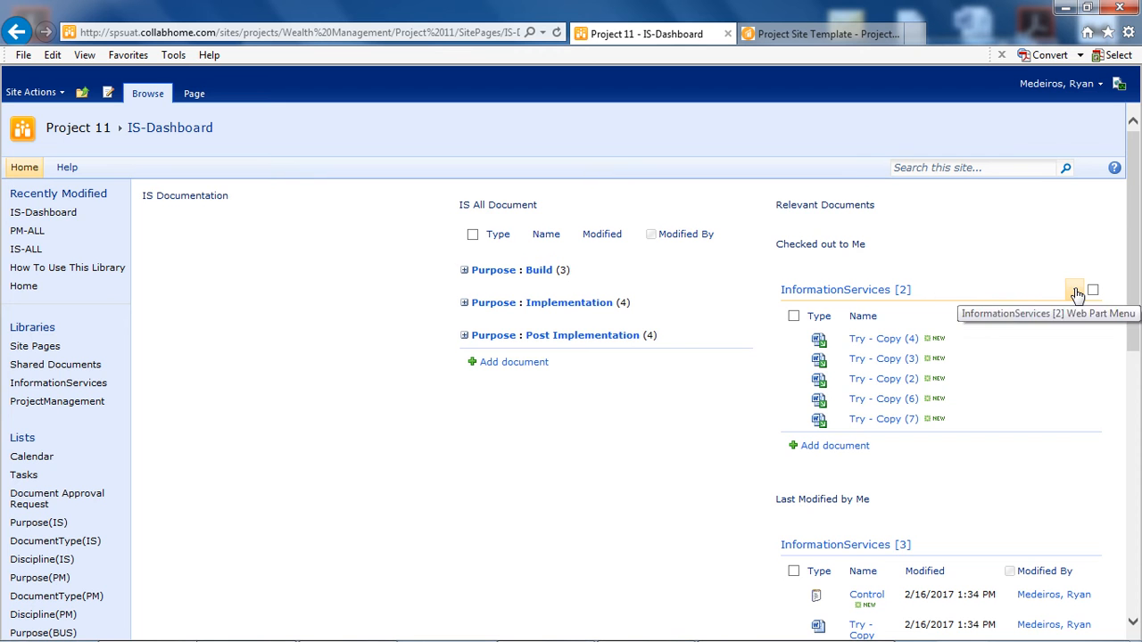
# - Open the web part settings of InformationServices under Checked out to Me and set its chrome type to None
pyautogui.click(1075, 291)
pyautogui.click(1033, 335)
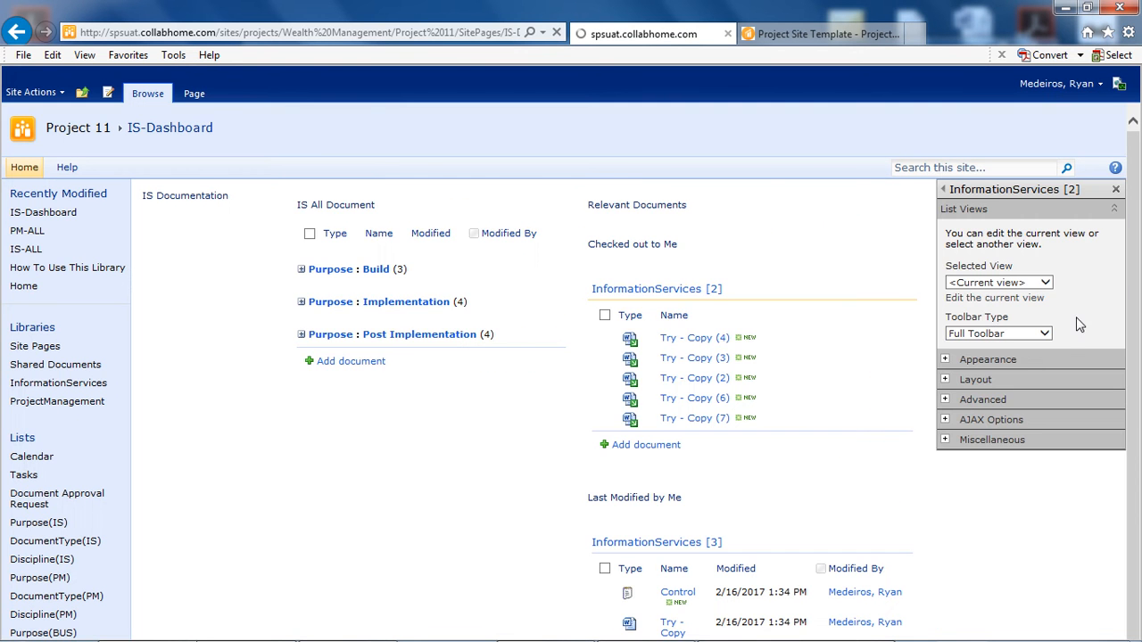
pyautogui.click(1018, 359)
pyautogui.scroll(-3, 1072, 303)
pyautogui.scroll(-2, 1072, 303)
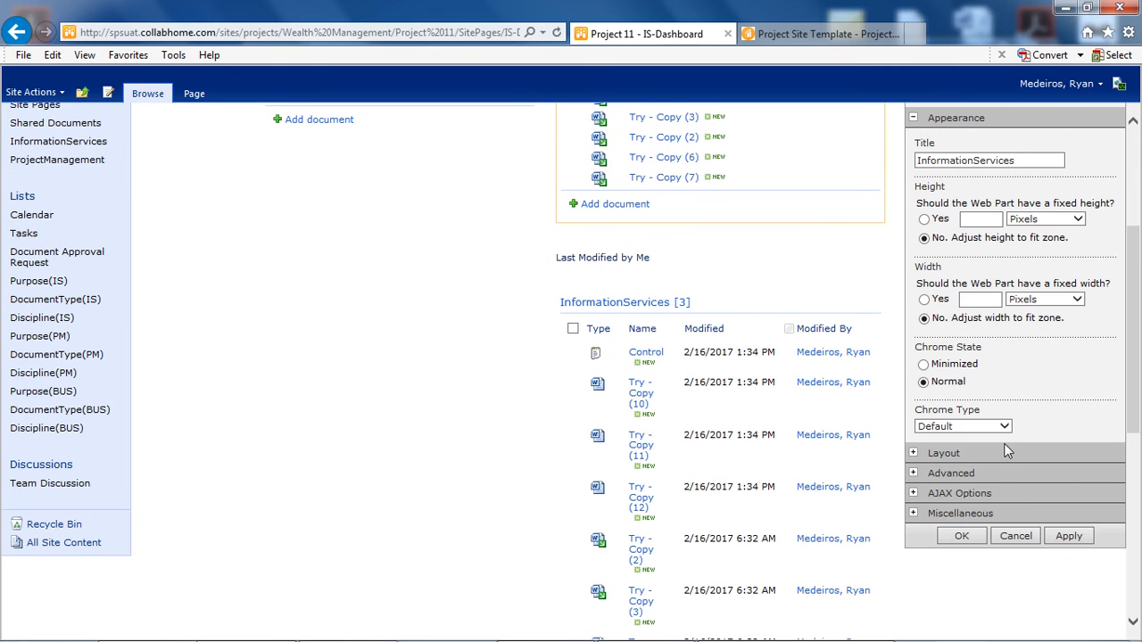
pyautogui.click(1005, 426)
pyautogui.click(968, 438)
pyautogui.click(1058, 392)
pyautogui.scroll(5, 1060, 394)
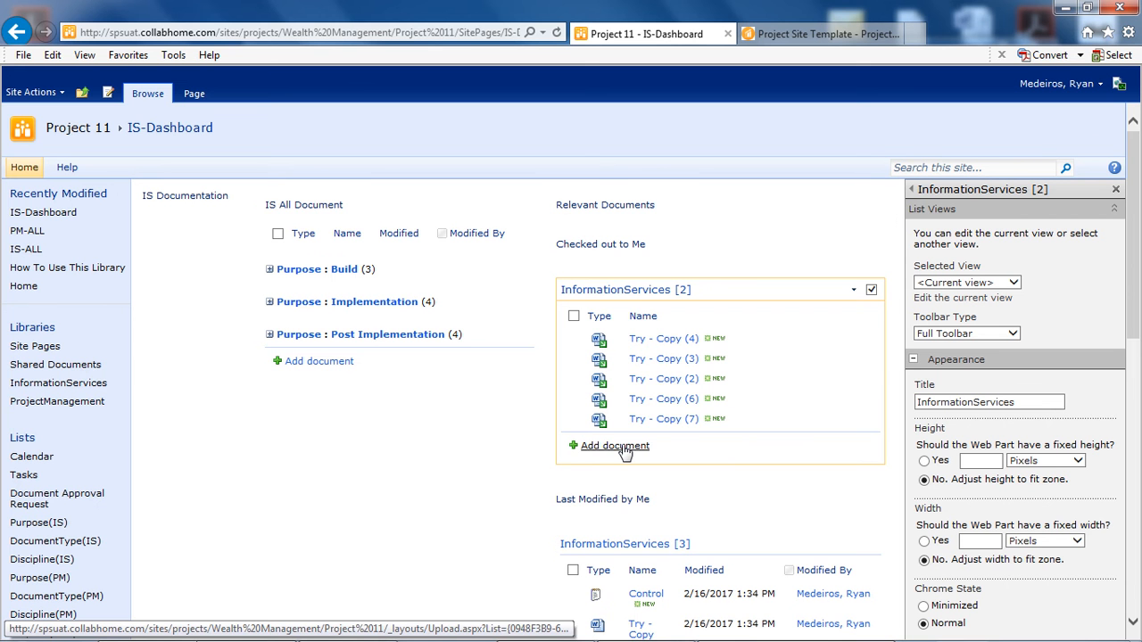
# - Set the toolbar type of the Checked out to Me web part to No Toolbar and apply the web part changes
pyautogui.click(1012, 333)
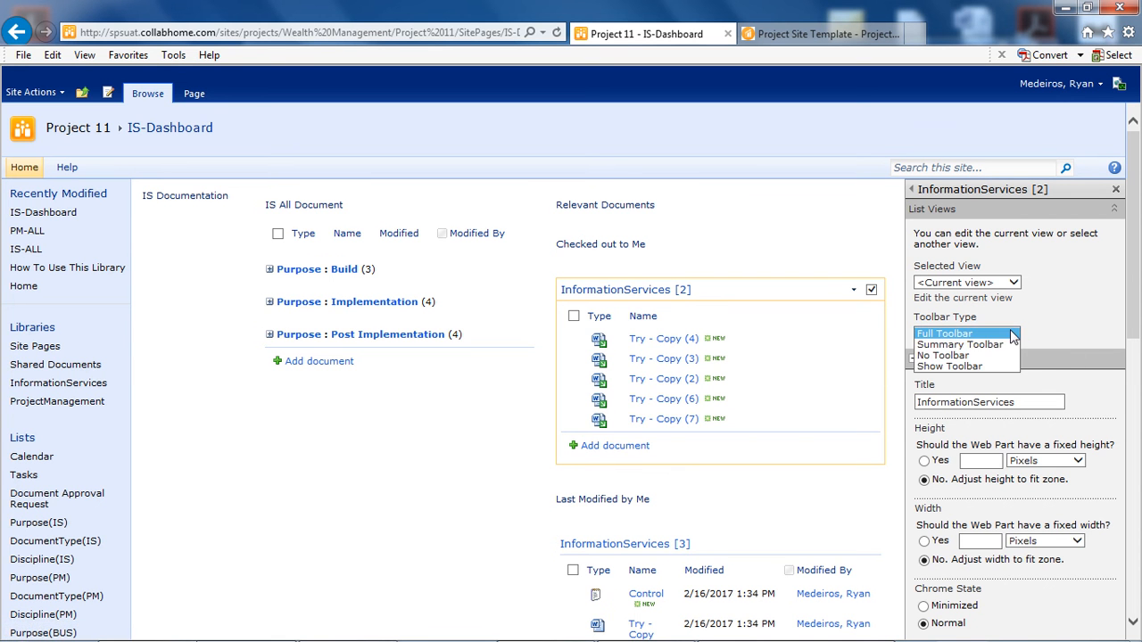
pyautogui.click(945, 355)
pyautogui.scroll(-6, 1067, 348)
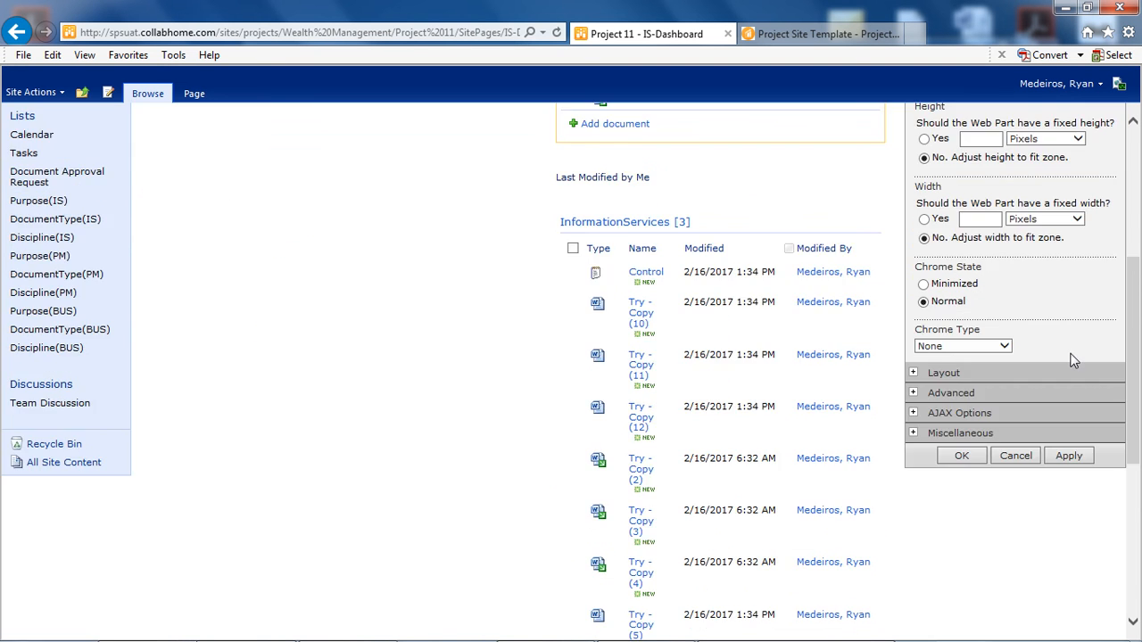
pyautogui.click(1069, 216)
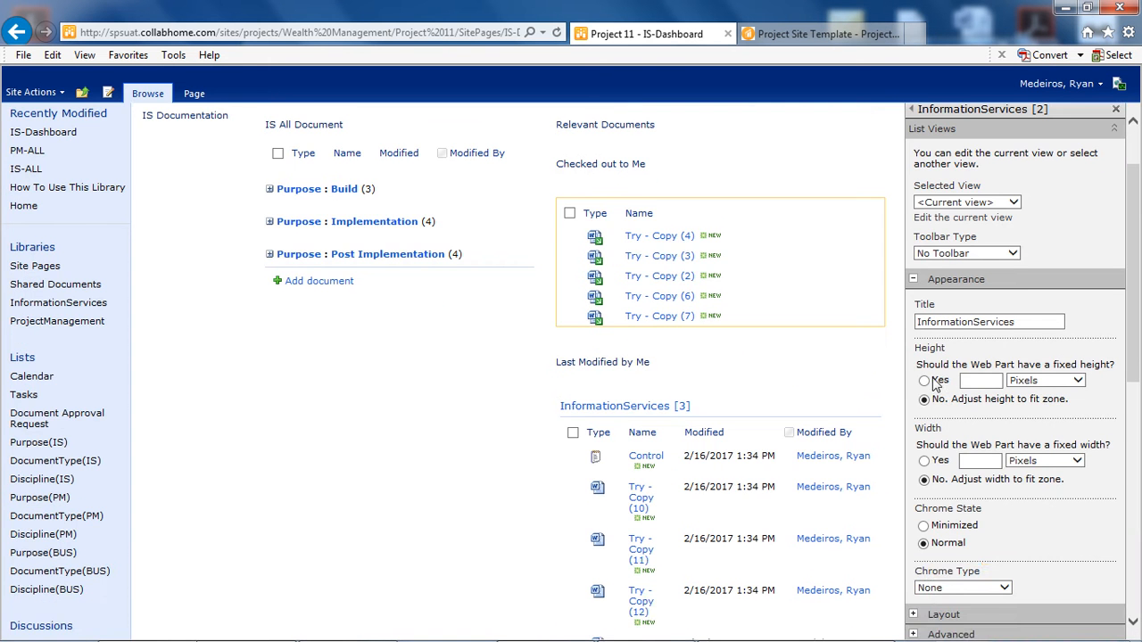
pyautogui.scroll(1, 929, 384)
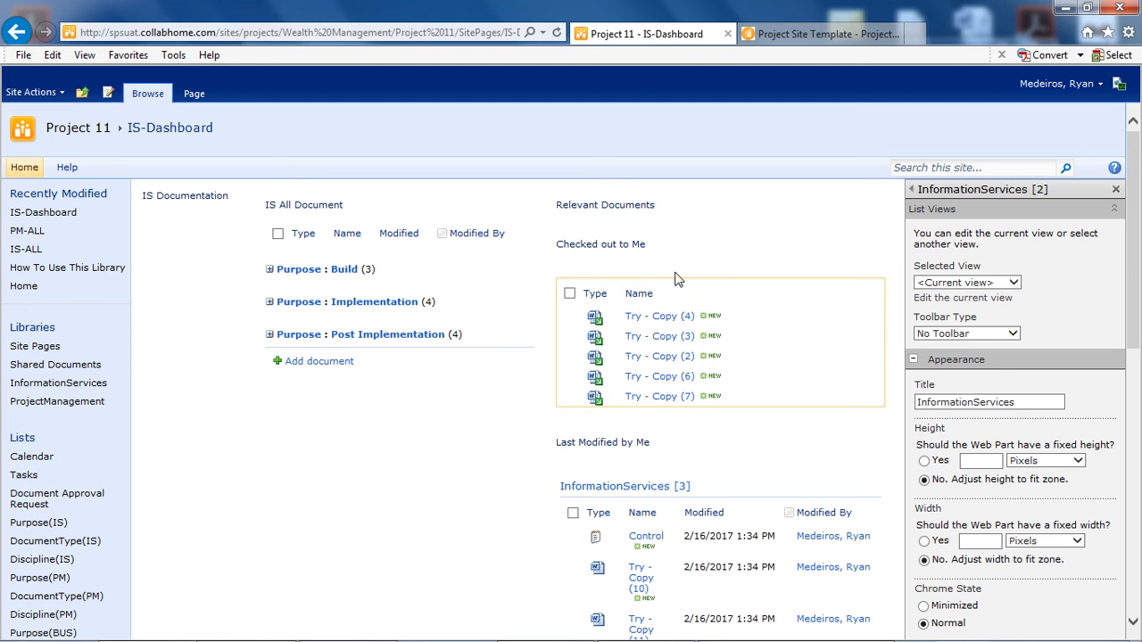
# - Edit the view of the InformationServices web part under Last Modified by Me and hide its Modified By column
pyautogui.click(1115, 192)
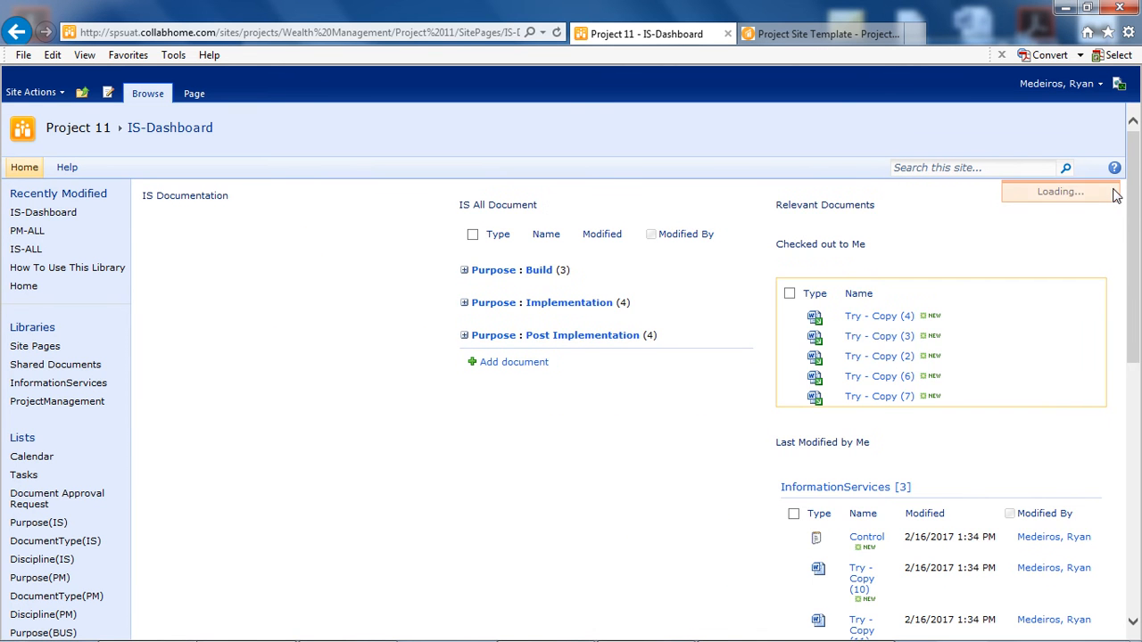
pyautogui.scroll(-5, 980, 229)
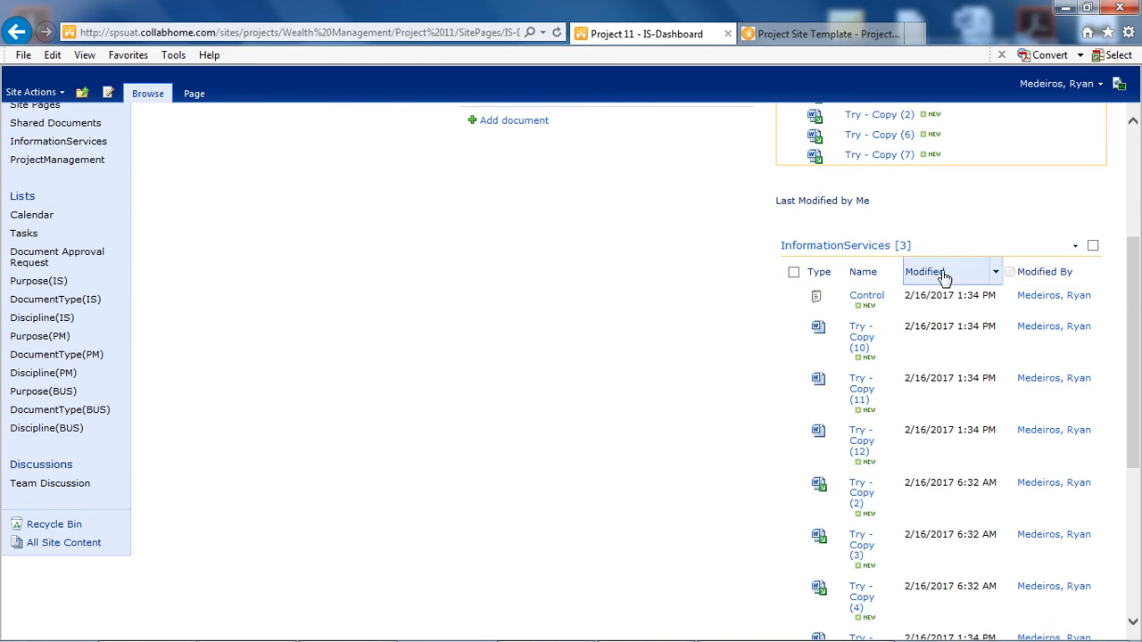
pyautogui.click(970, 249)
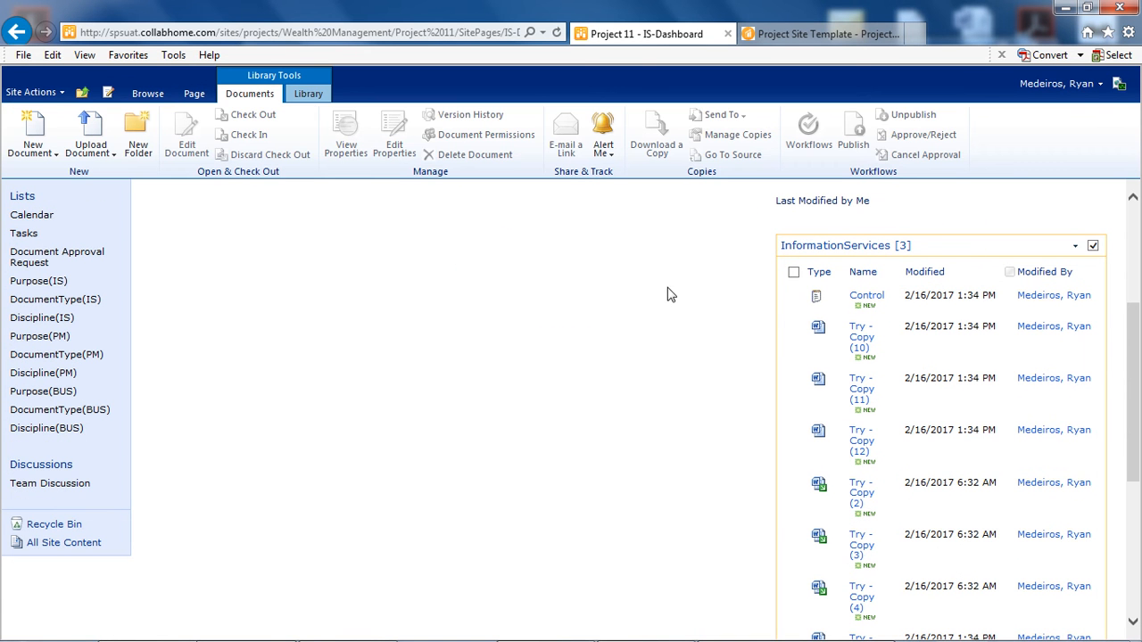
pyautogui.click(308, 94)
pyautogui.click(318, 116)
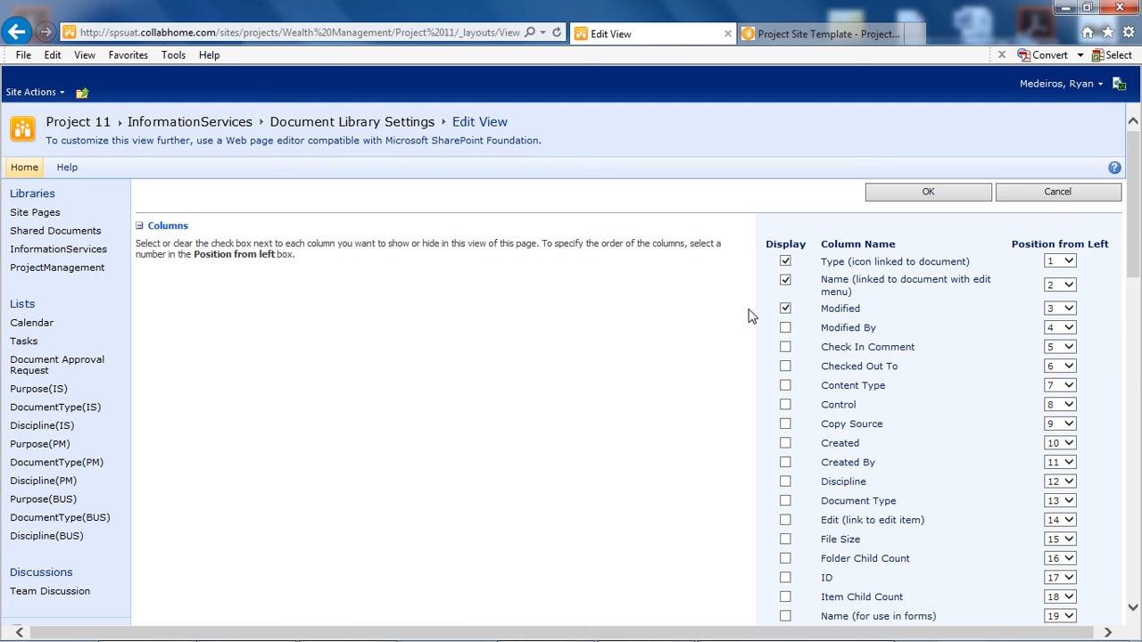
# - Filter the view to show only items whose Modified By is equal to [Me], and save the view settings
pyautogui.scroll(-8, 748, 315)
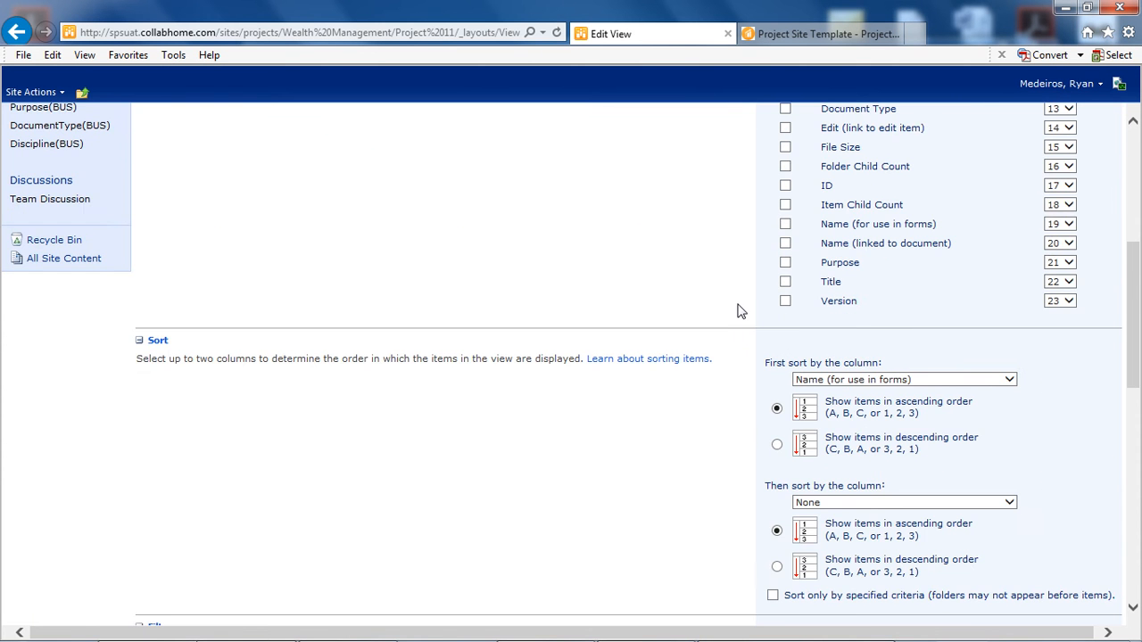
pyautogui.scroll(-5, 684, 280)
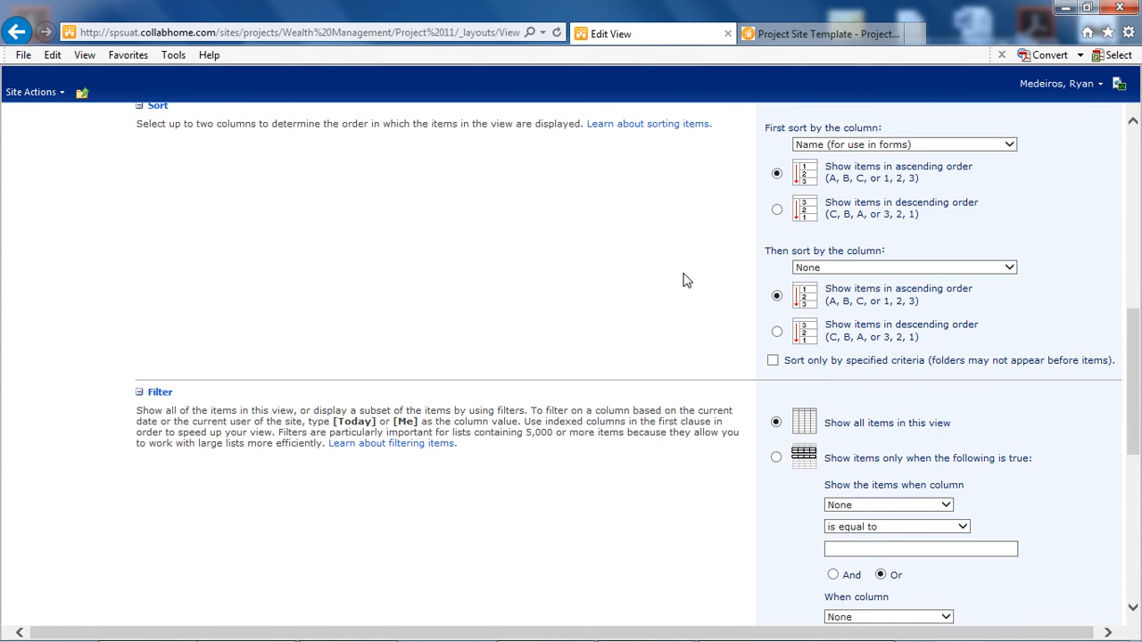
pyautogui.click(776, 301)
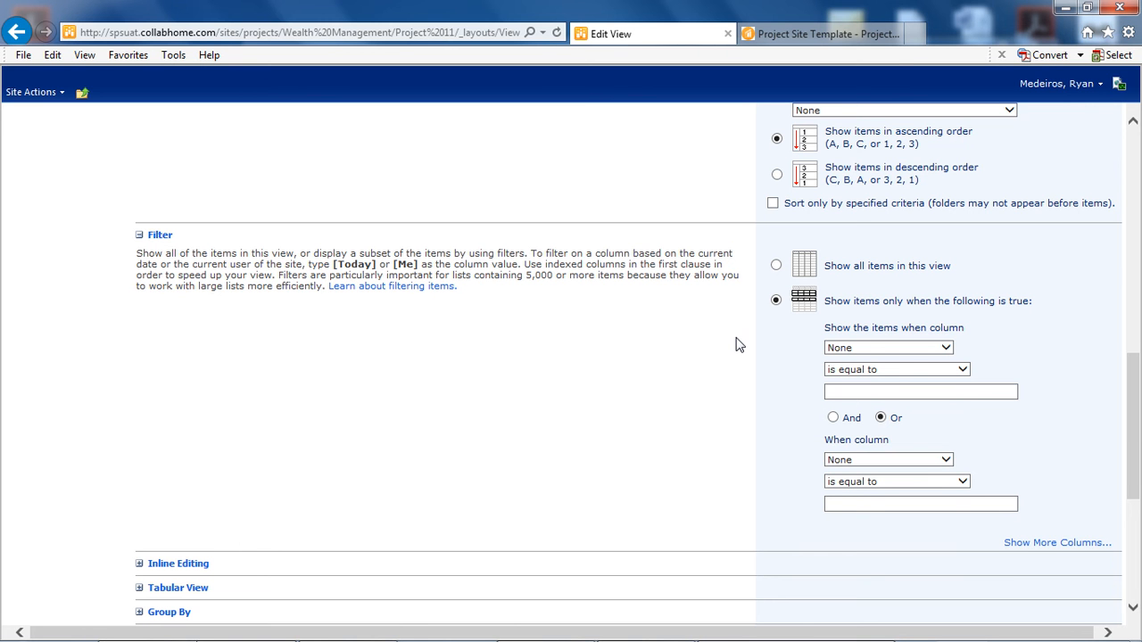
pyautogui.click(945, 348)
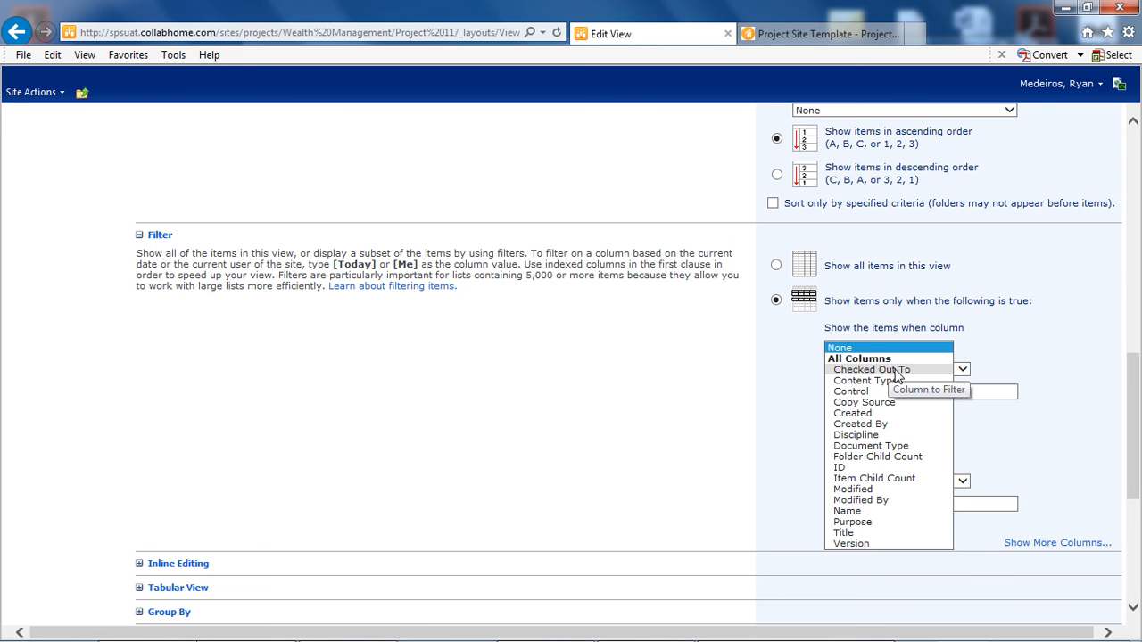
pyautogui.click(878, 500)
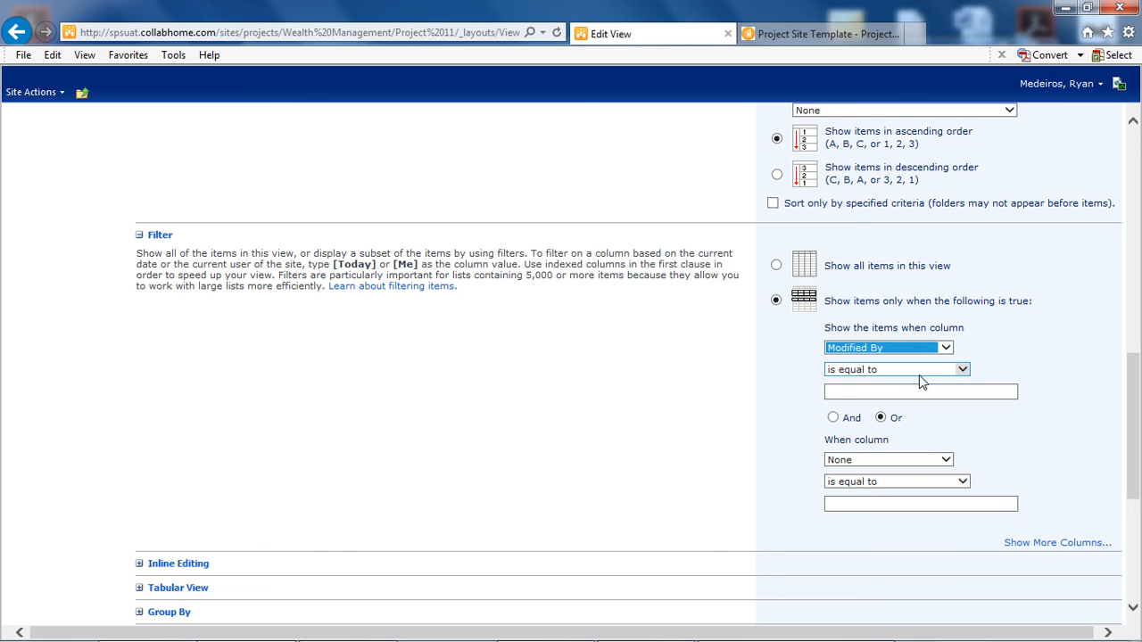
pyautogui.click(914, 398)
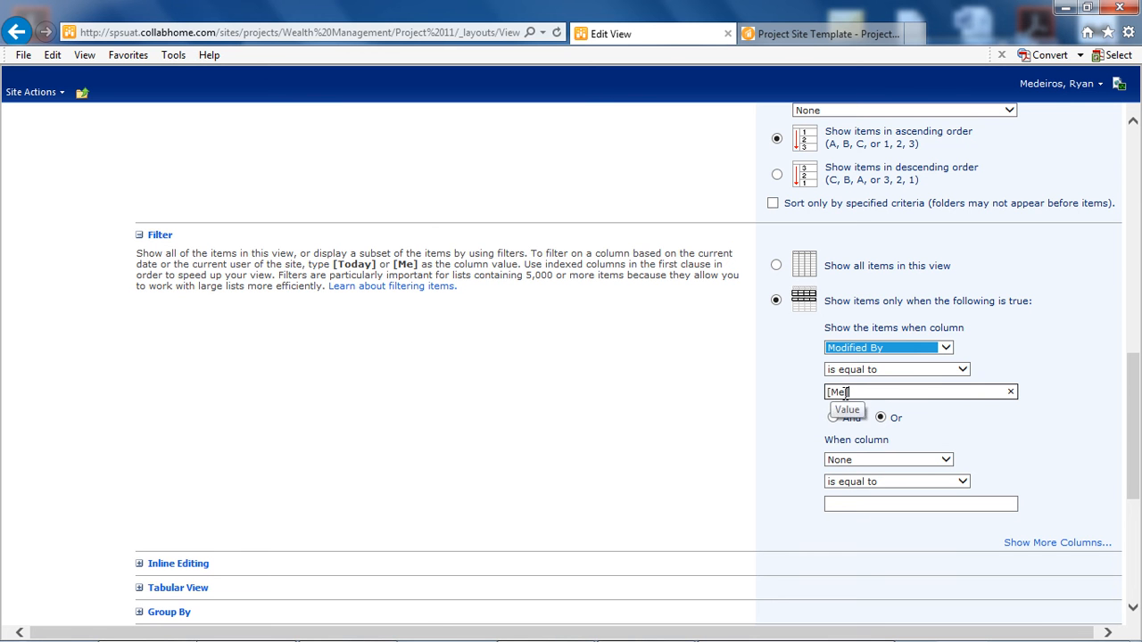
pyautogui.click(725, 400)
pyautogui.scroll(-2, 725, 400)
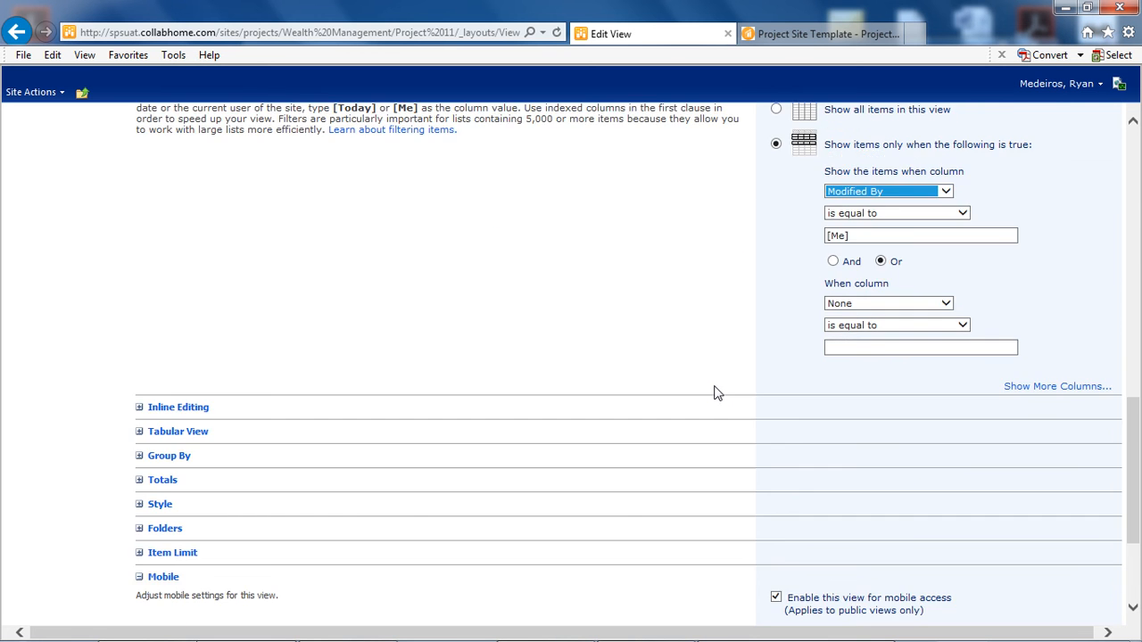
pyautogui.scroll(-2, 713, 390)
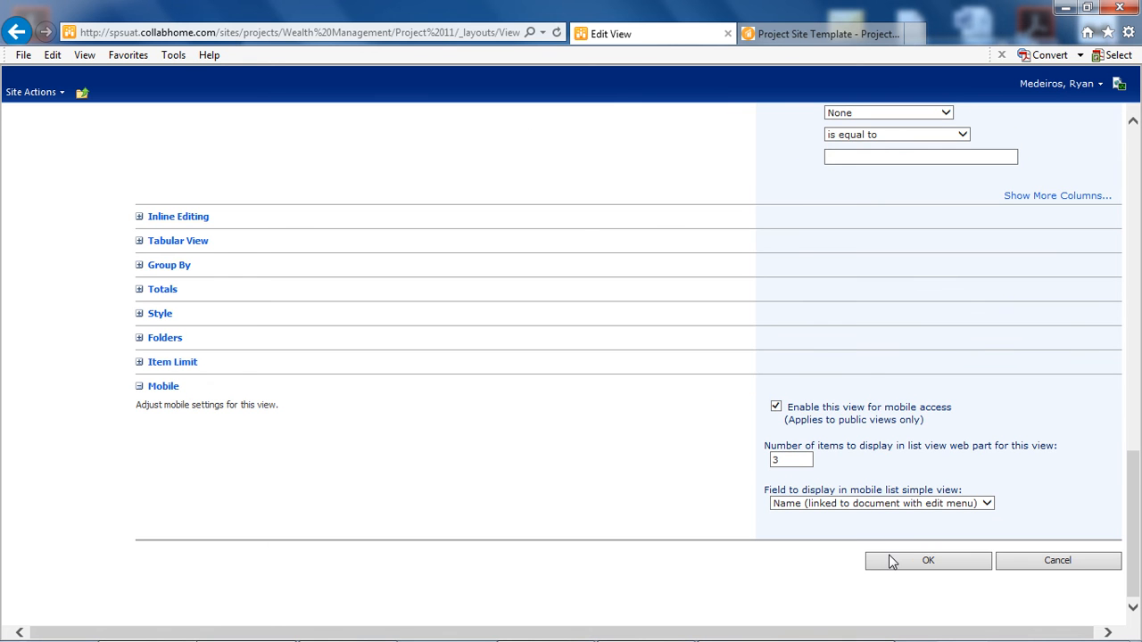
pyautogui.click(914, 567)
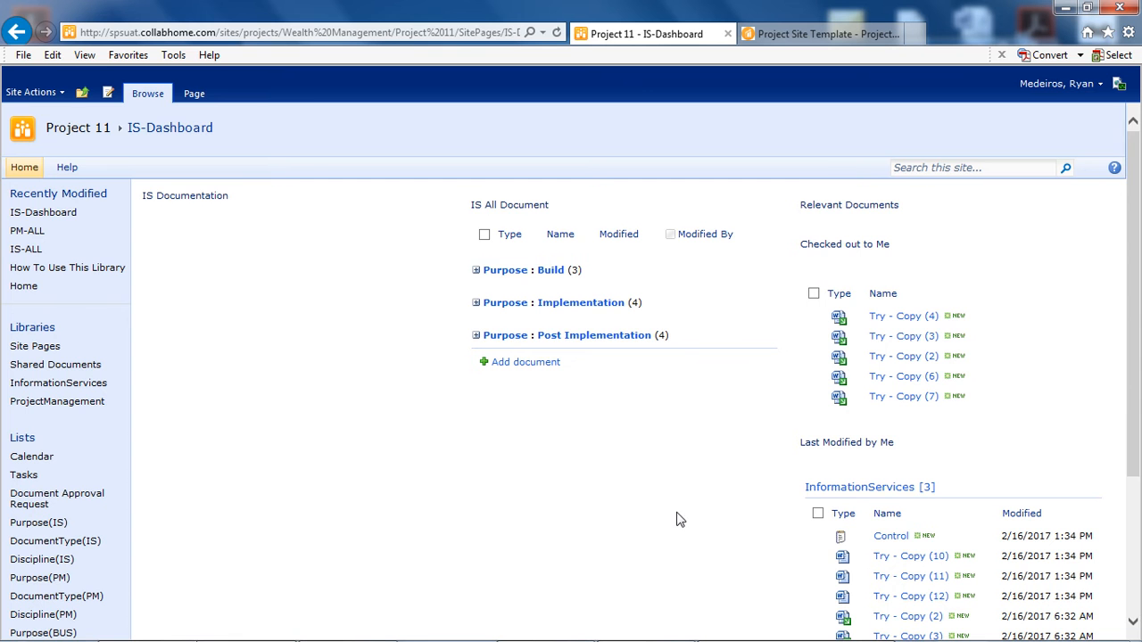
# - Review the documents listed in the InformationServices web part under Last Modified by Me
pyautogui.scroll(-3, 732, 458)
pyautogui.scroll(-1, 732, 458)
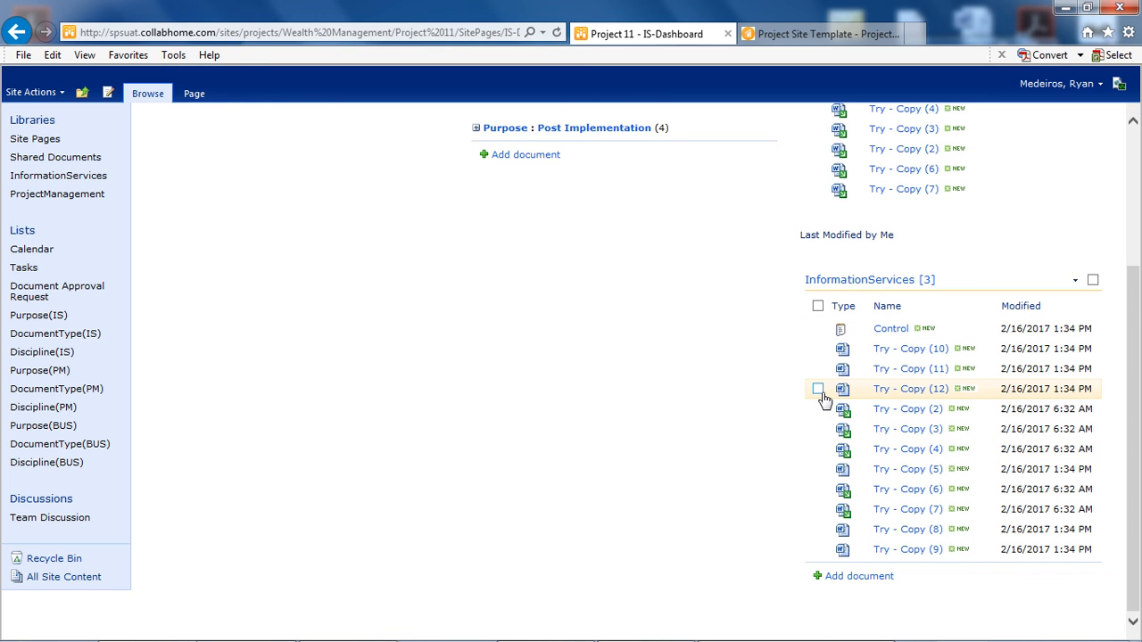
pyautogui.click(863, 369)
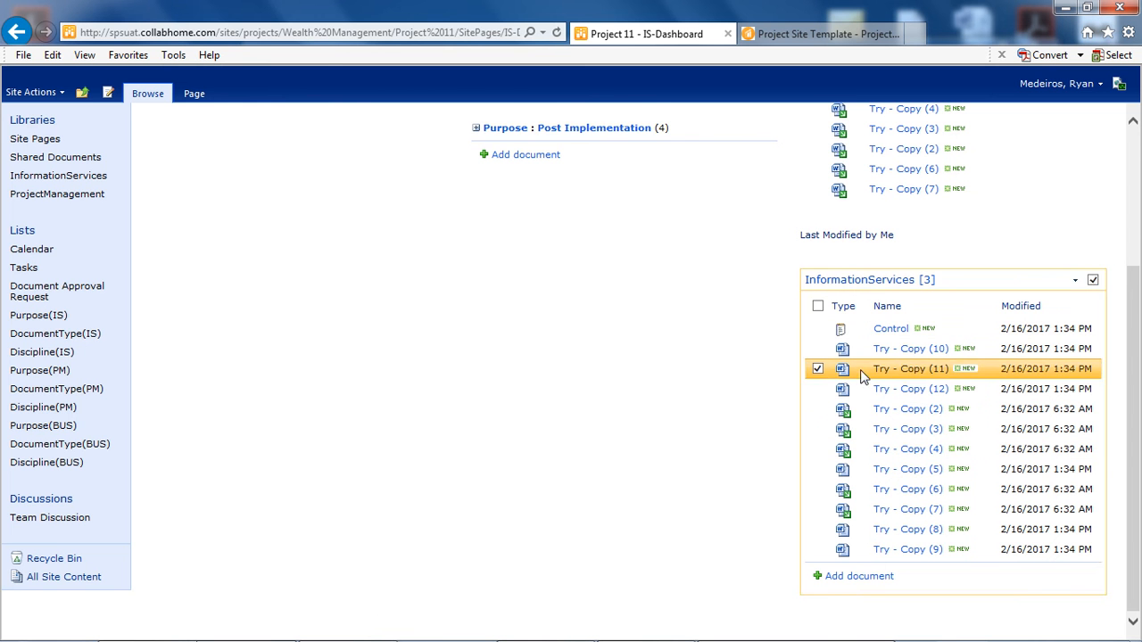
pyautogui.click(722, 440)
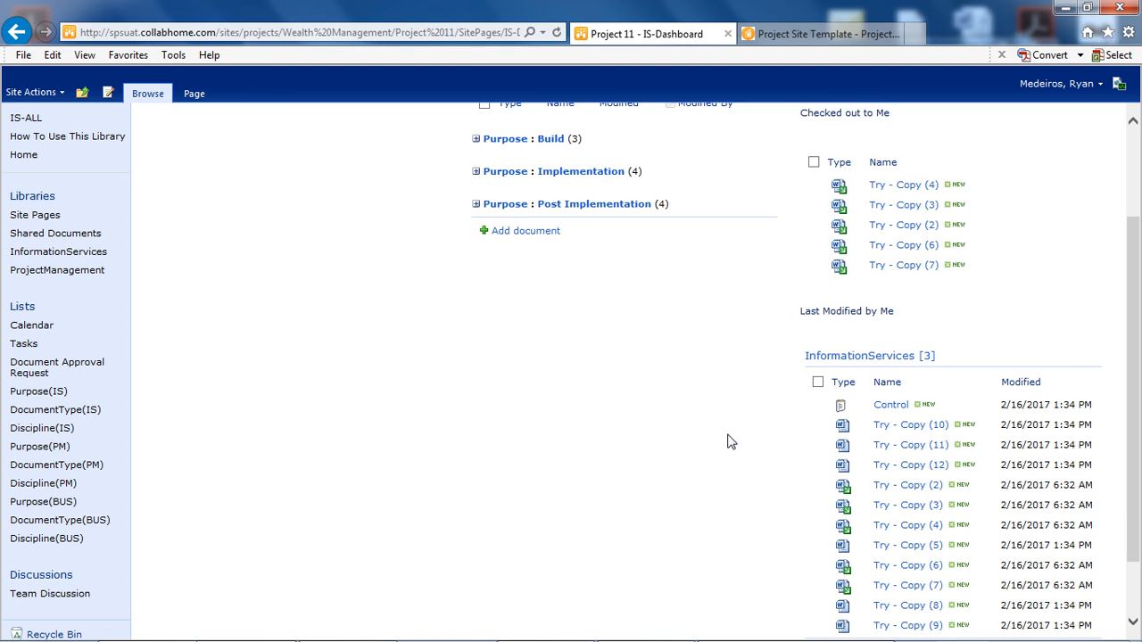
pyautogui.scroll(-1, 732, 438)
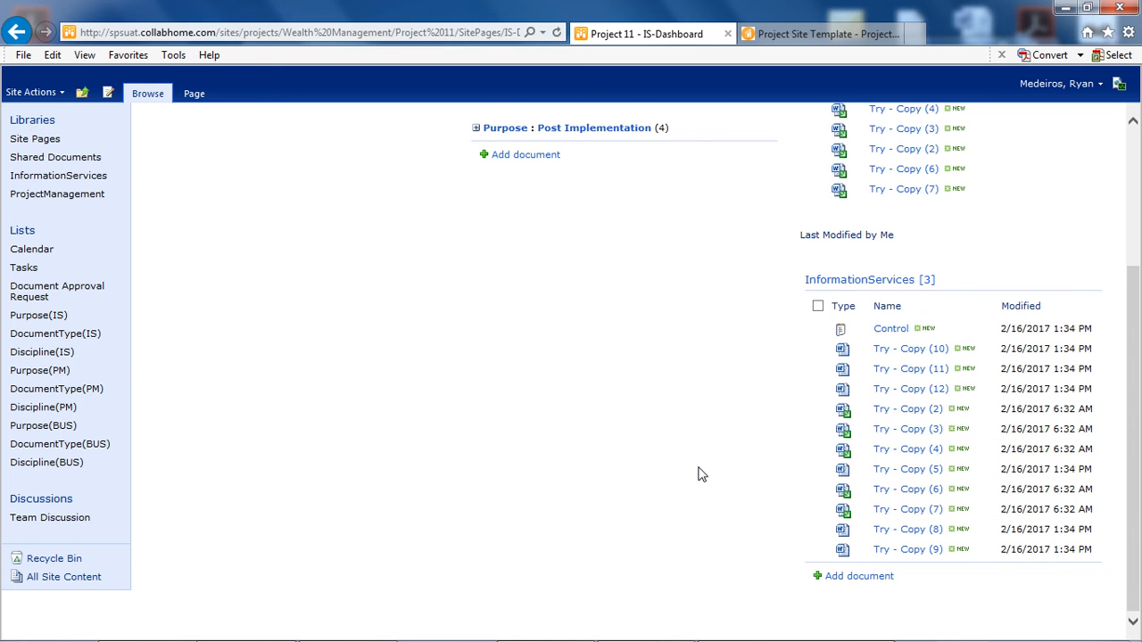
pyautogui.scroll(2, 701, 473)
pyautogui.scroll(-2, 701, 472)
# - Open the web part settings of InformationServices under Last Modified by Me and set its toolbar type to No Toolbar
pyautogui.click(1074, 280)
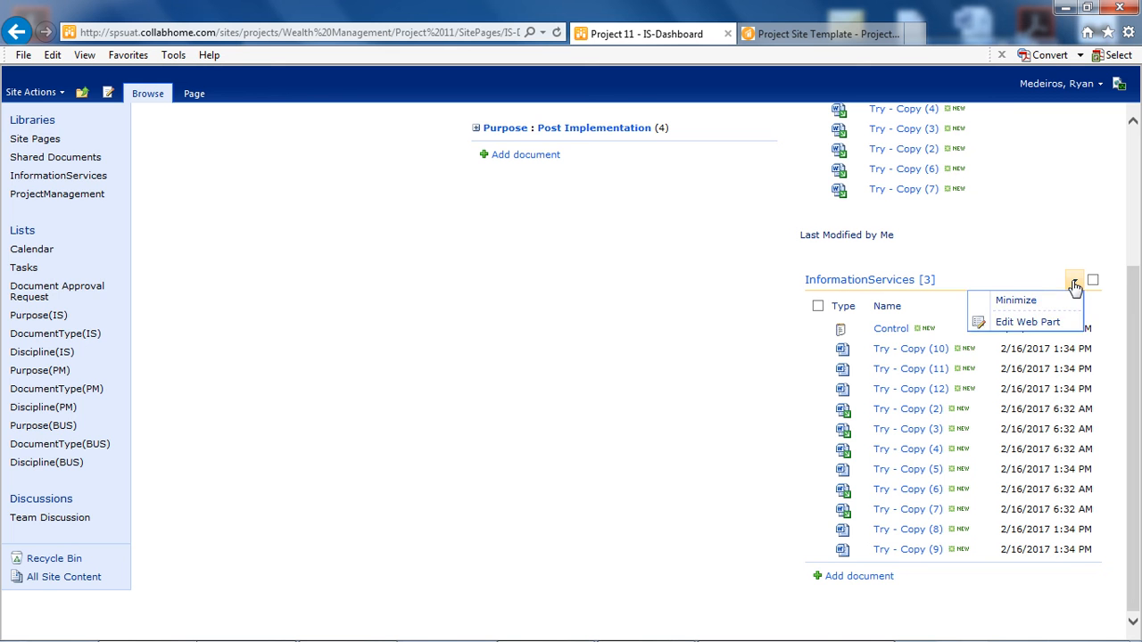
pyautogui.click(1028, 322)
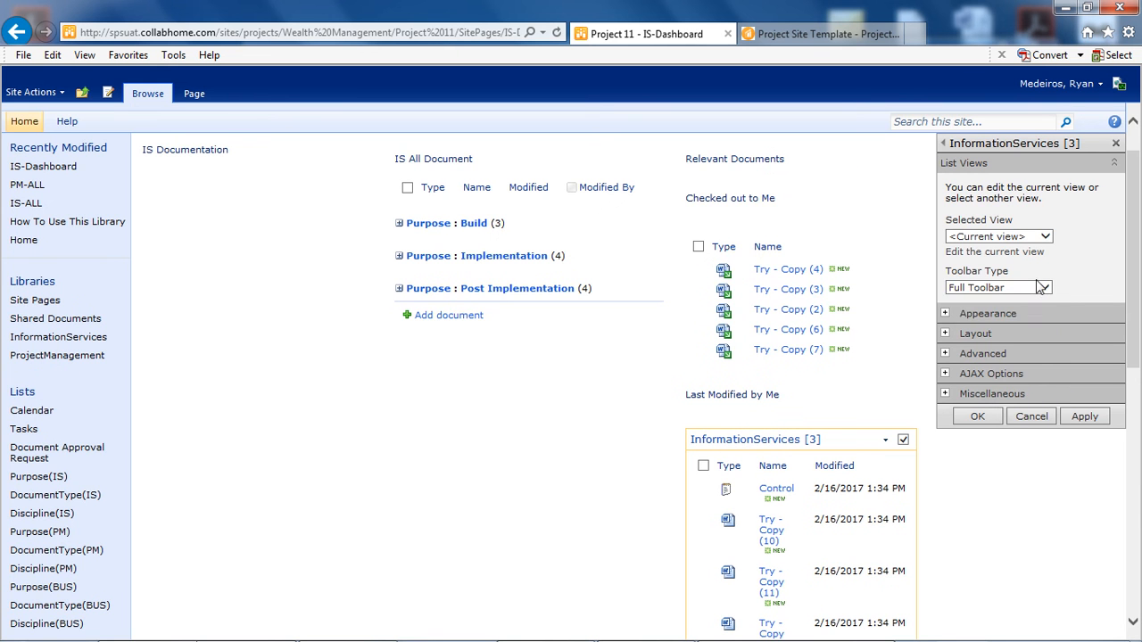
pyautogui.click(1043, 288)
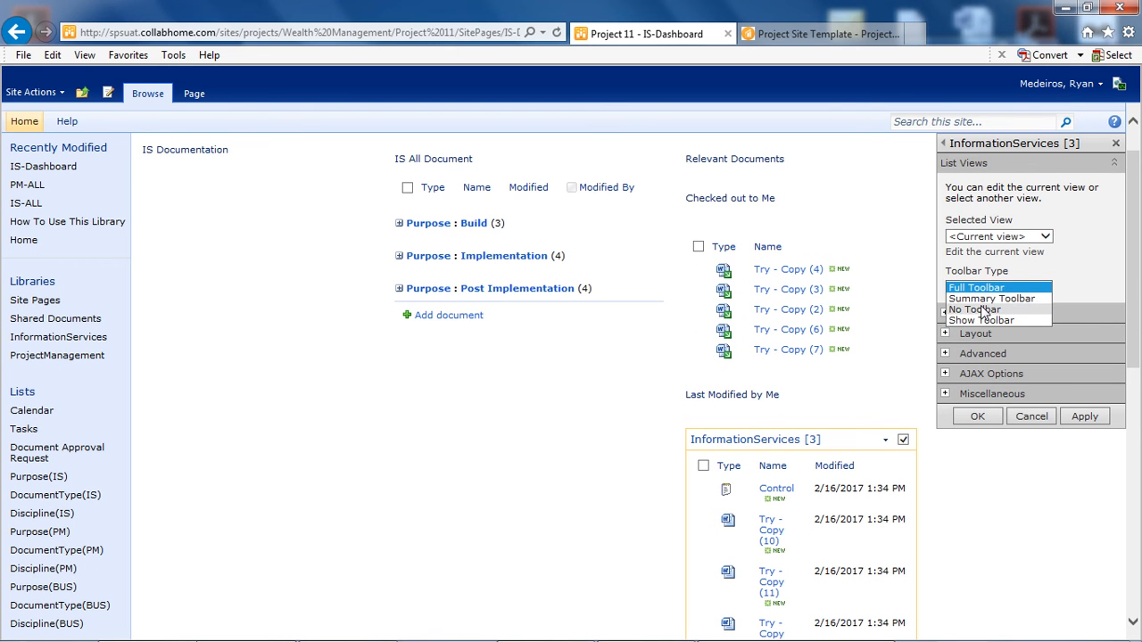
pyautogui.click(990, 306)
pyautogui.scroll(-2, 1089, 279)
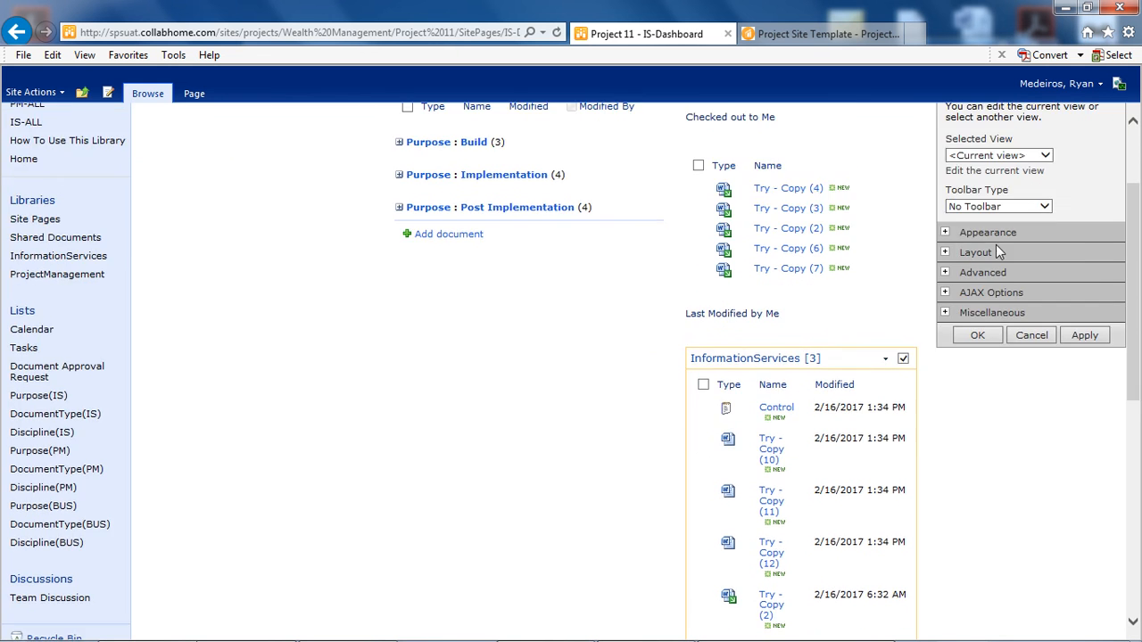
# - Set the chrome type of the Last Modified by Me web part to None, apply the changes and close its settings
pyautogui.click(996, 241)
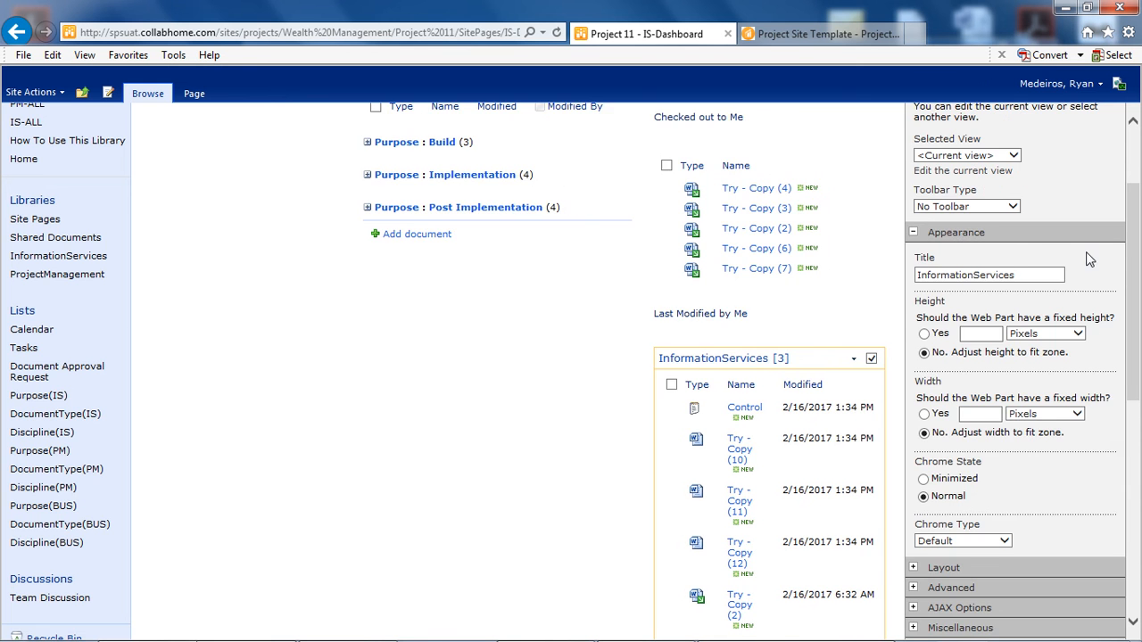
pyautogui.scroll(-3, 1088, 259)
pyautogui.click(1005, 380)
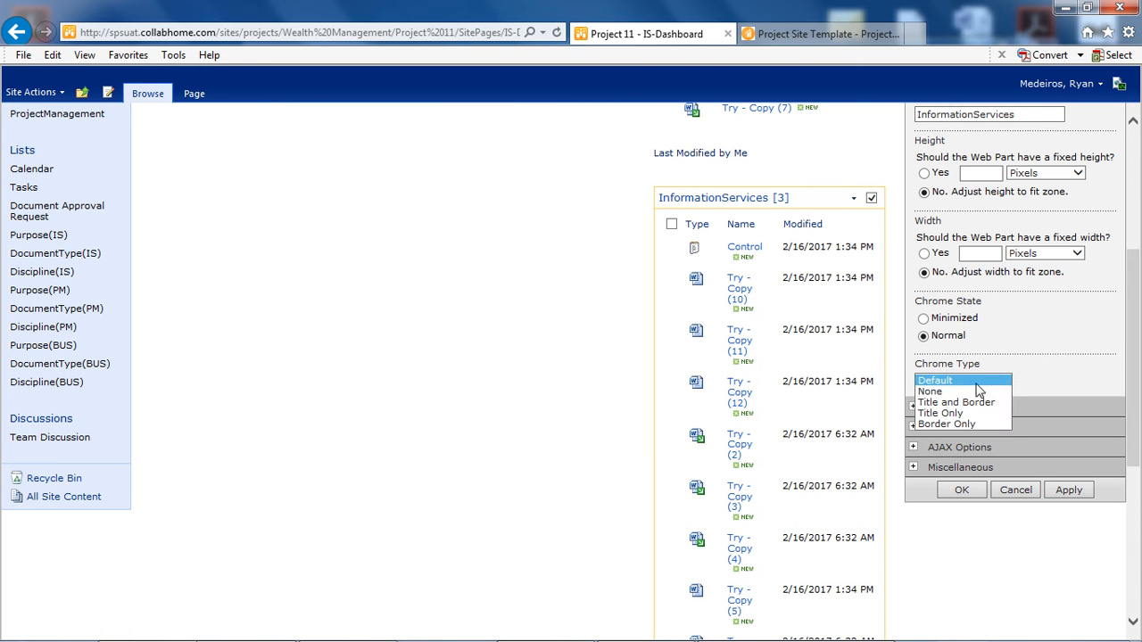
pyautogui.click(978, 388)
pyautogui.click(1069, 491)
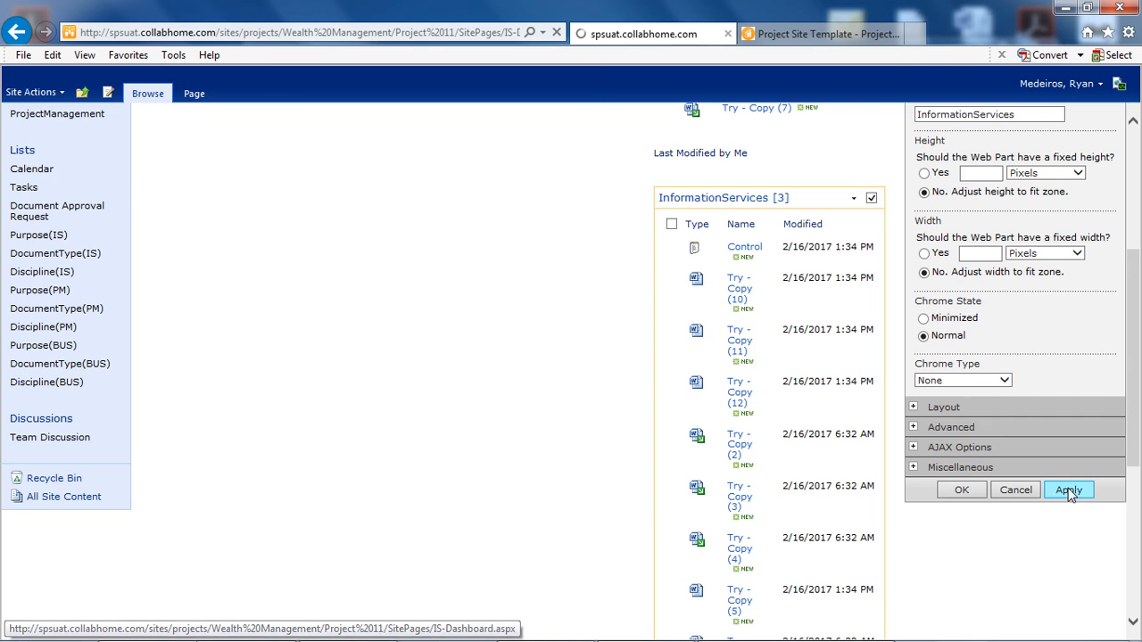
pyautogui.click(973, 494)
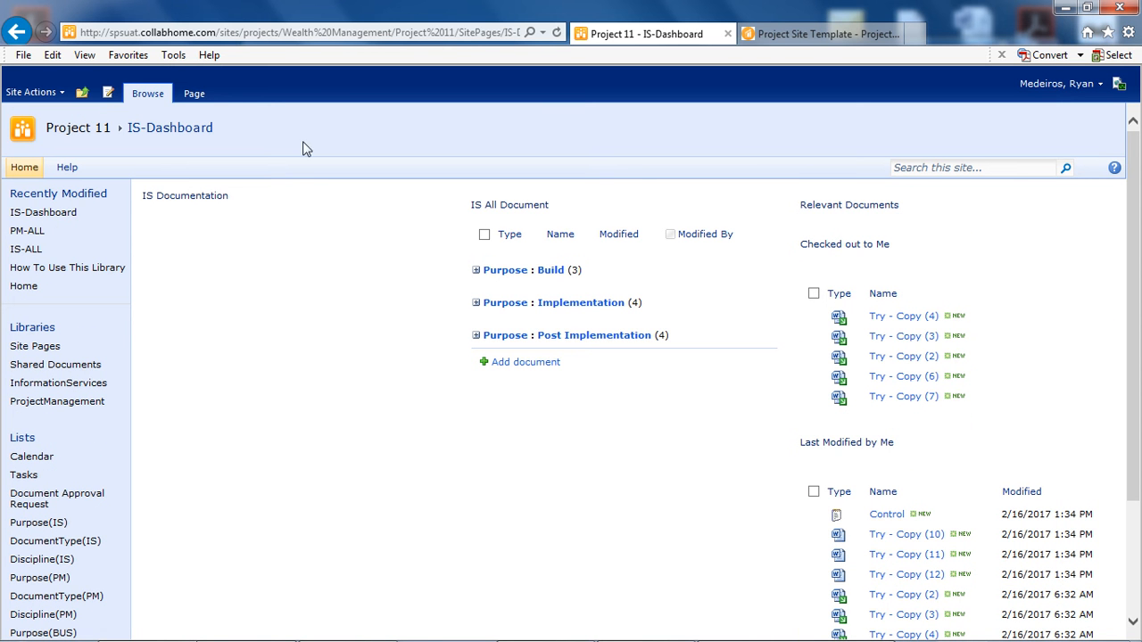
# - Open the IS-Dashboard page for editing and place the insertion point below the IS Documentation heading
pyautogui.click(109, 94)
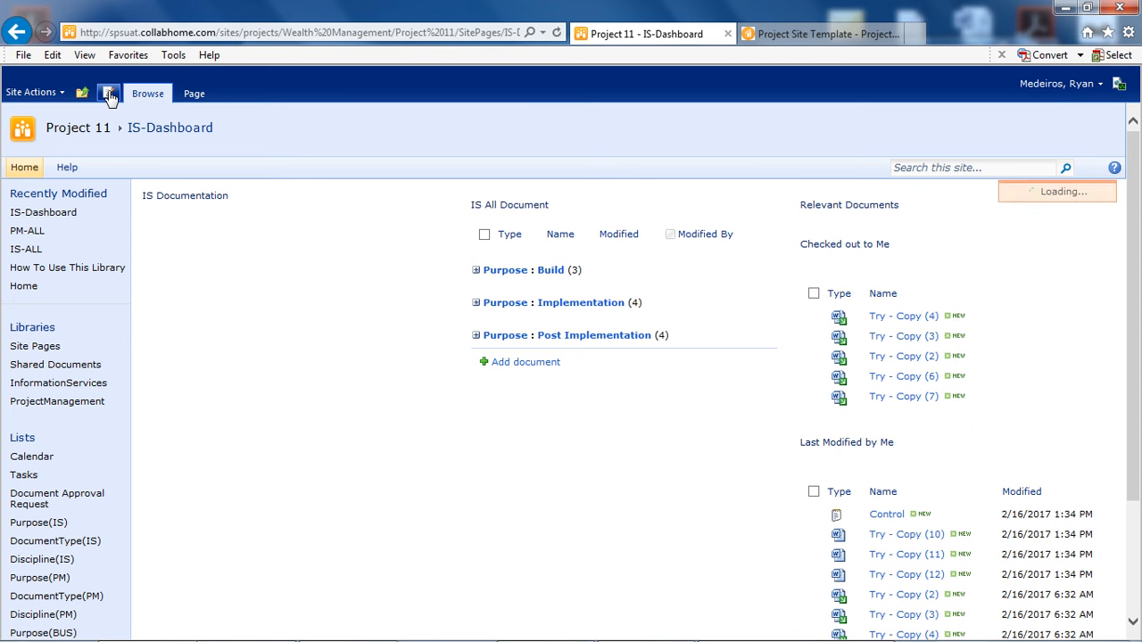
pyautogui.moveTo(143, 197); pyautogui.dragTo(196, 203)
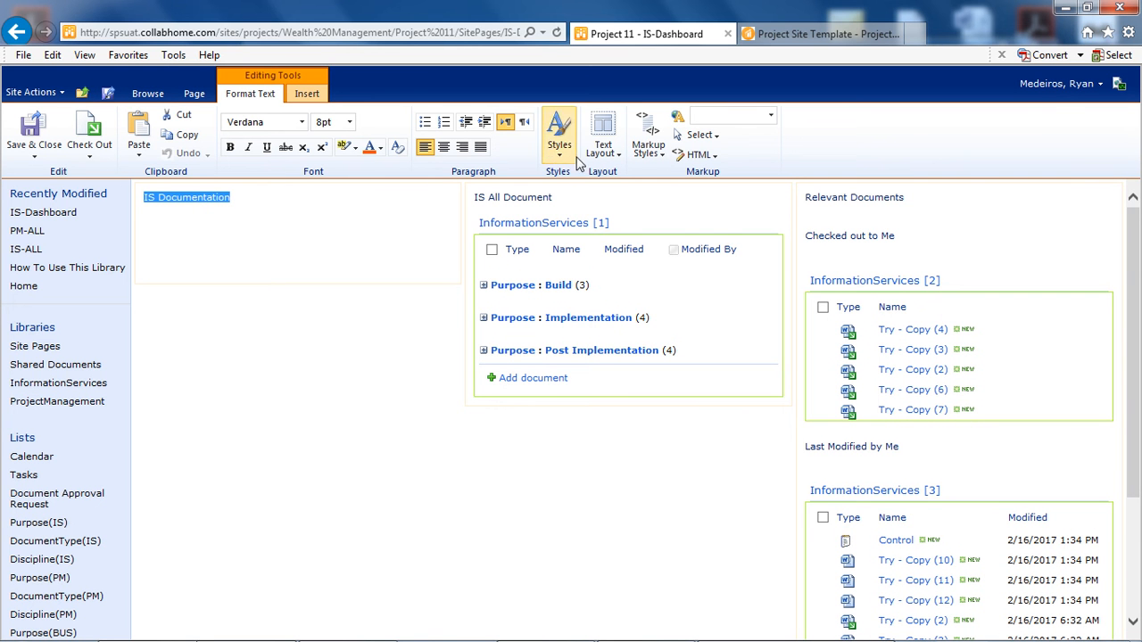
pyautogui.click(186, 214)
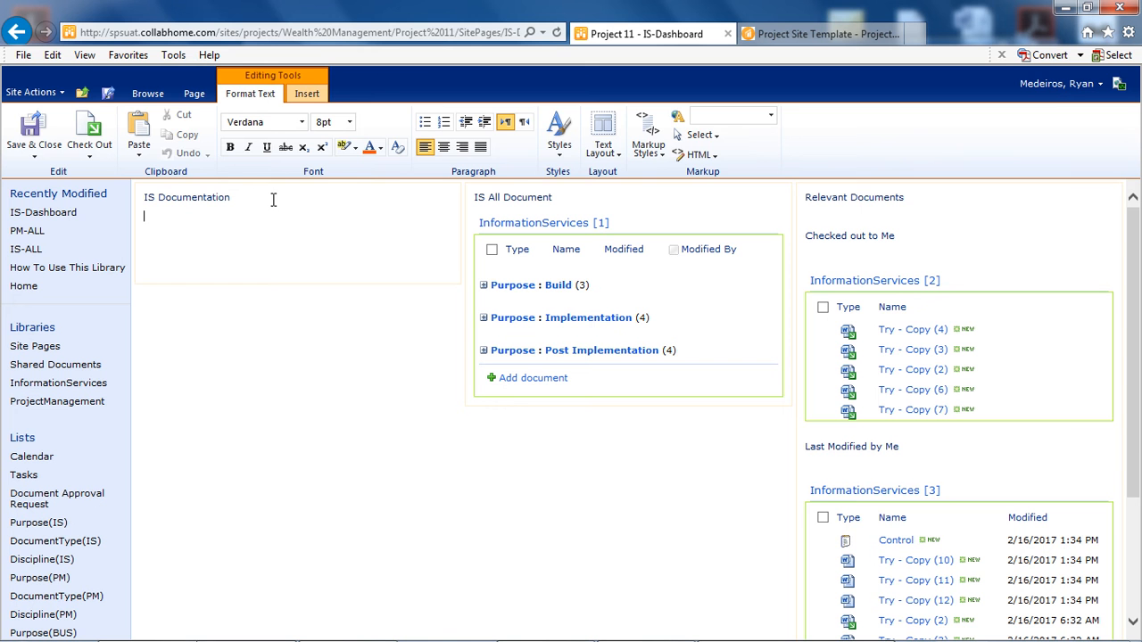
pyautogui.click(306, 93)
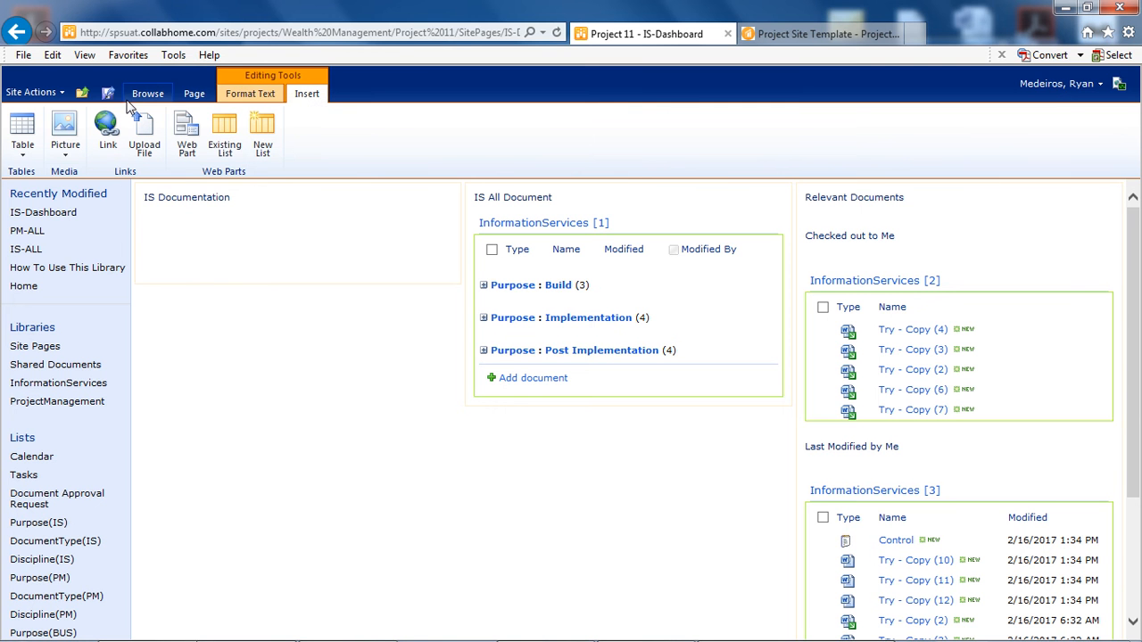
pyautogui.click(65, 141)
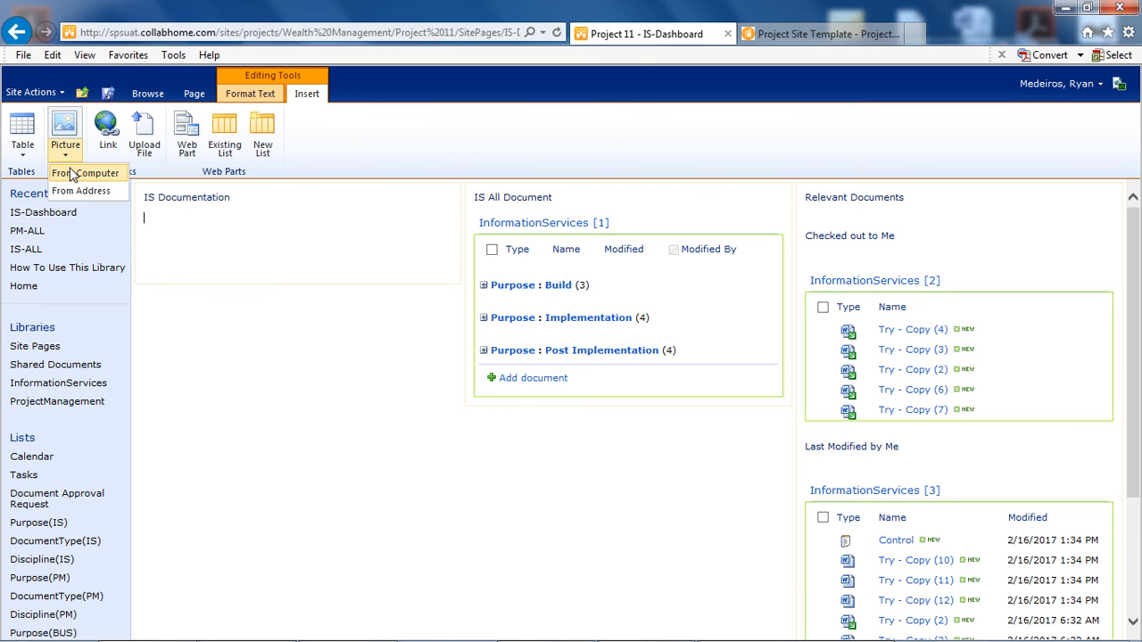
pyautogui.click(167, 230)
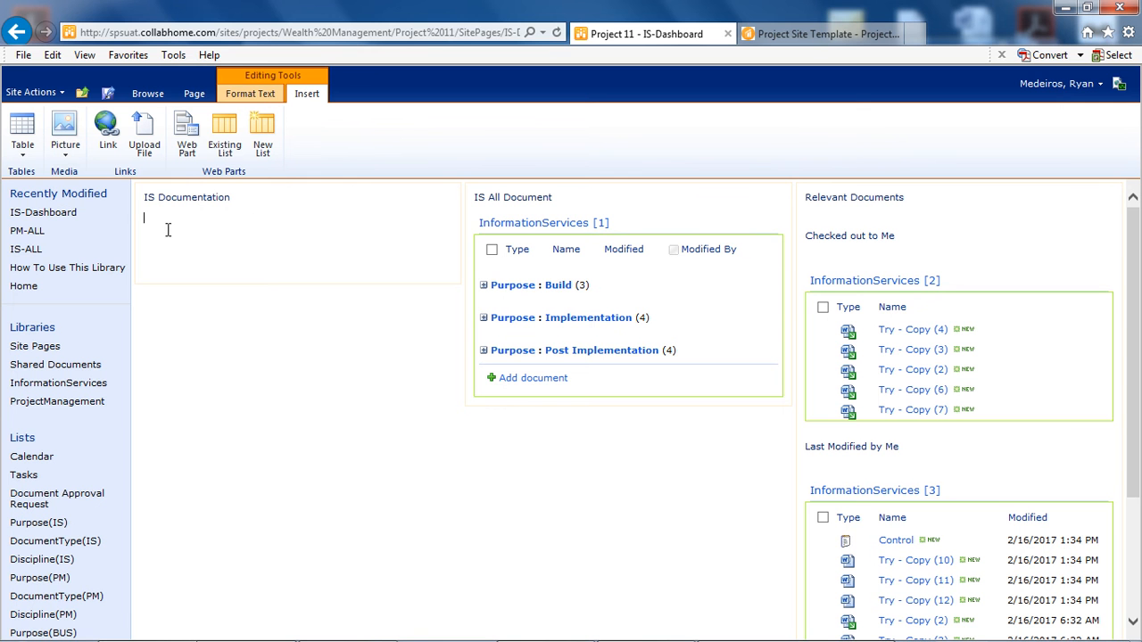
# - Remove the blank lines below the Checked out to Me and Last Modified by Me headings, and save the page
pyautogui.click(865, 256)
pyautogui.press('BackSpace')
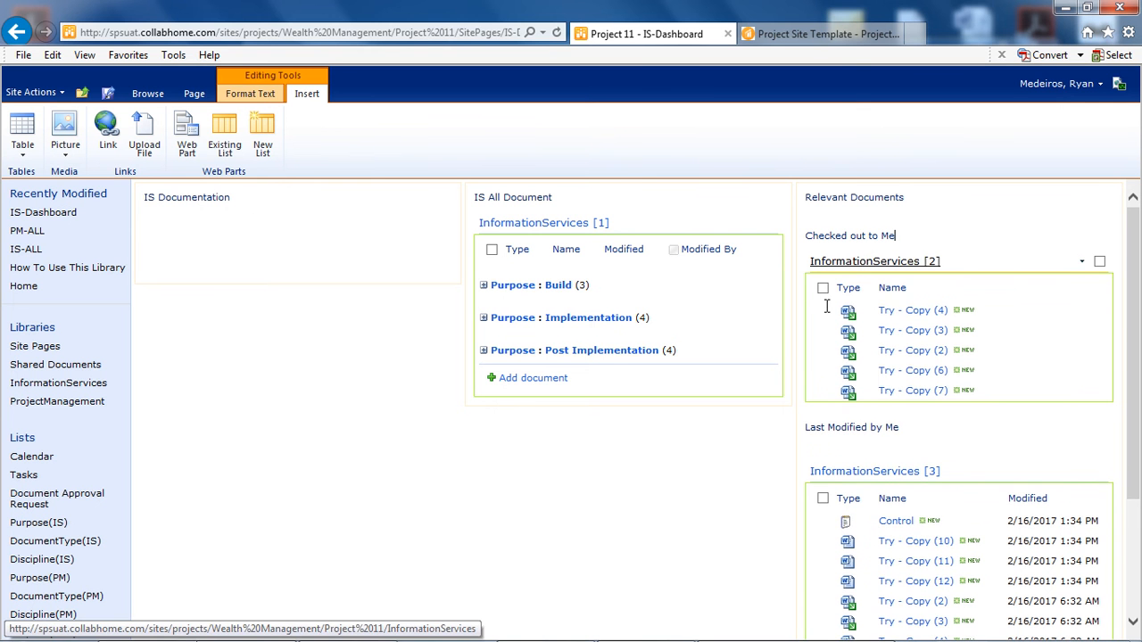
pyautogui.press('BackSpace')
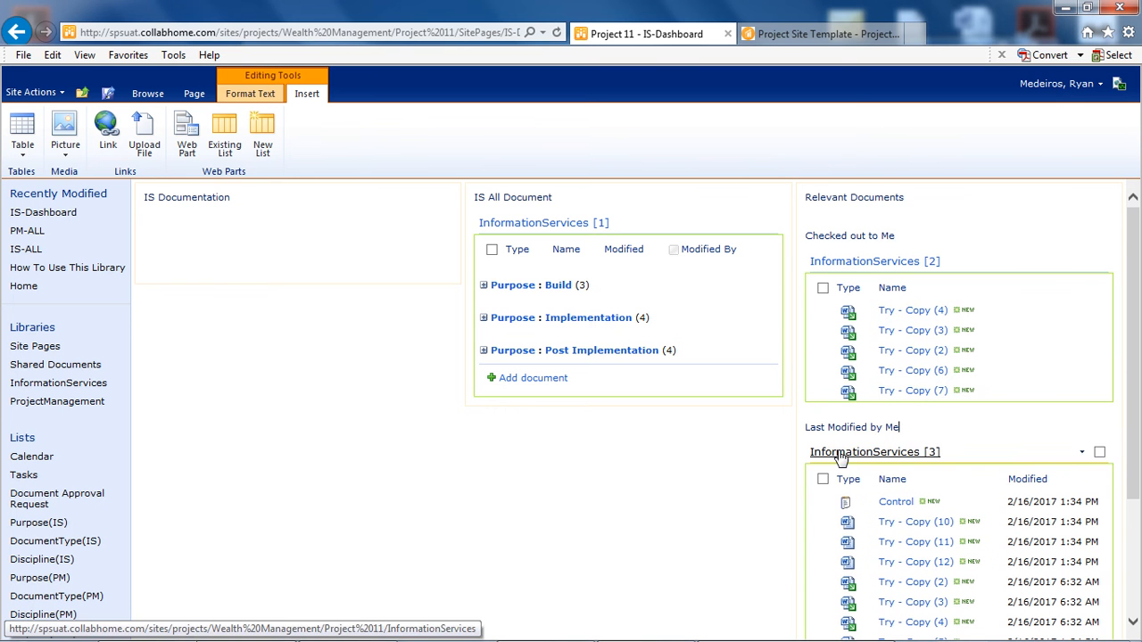
pyautogui.scroll(-3, 926, 231)
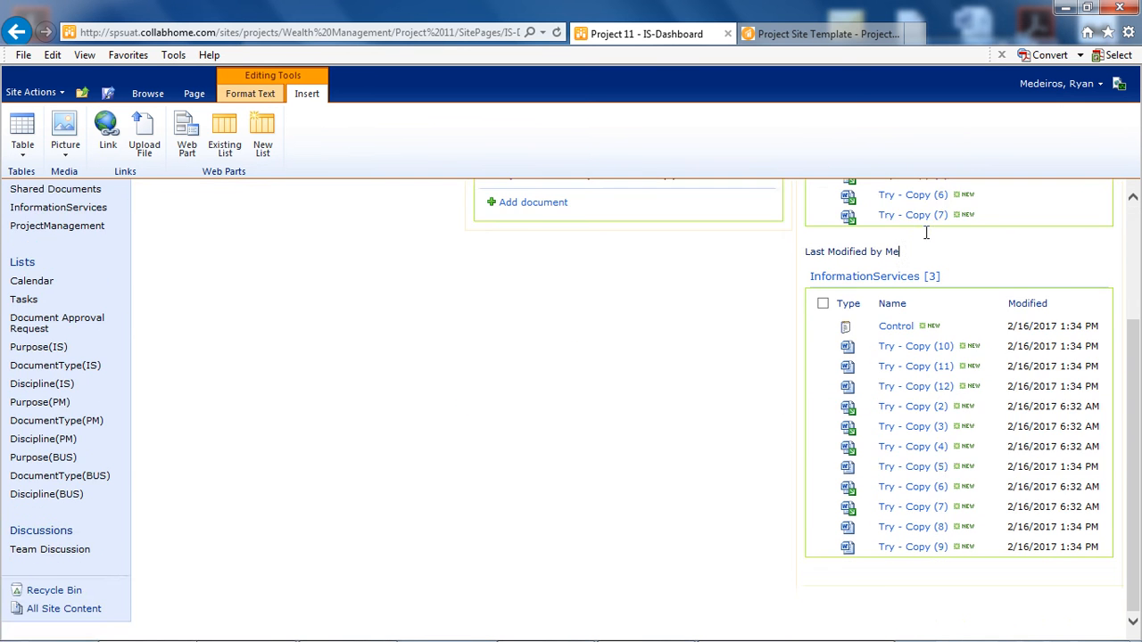
pyautogui.scroll(3, 911, 262)
pyautogui.click(110, 95)
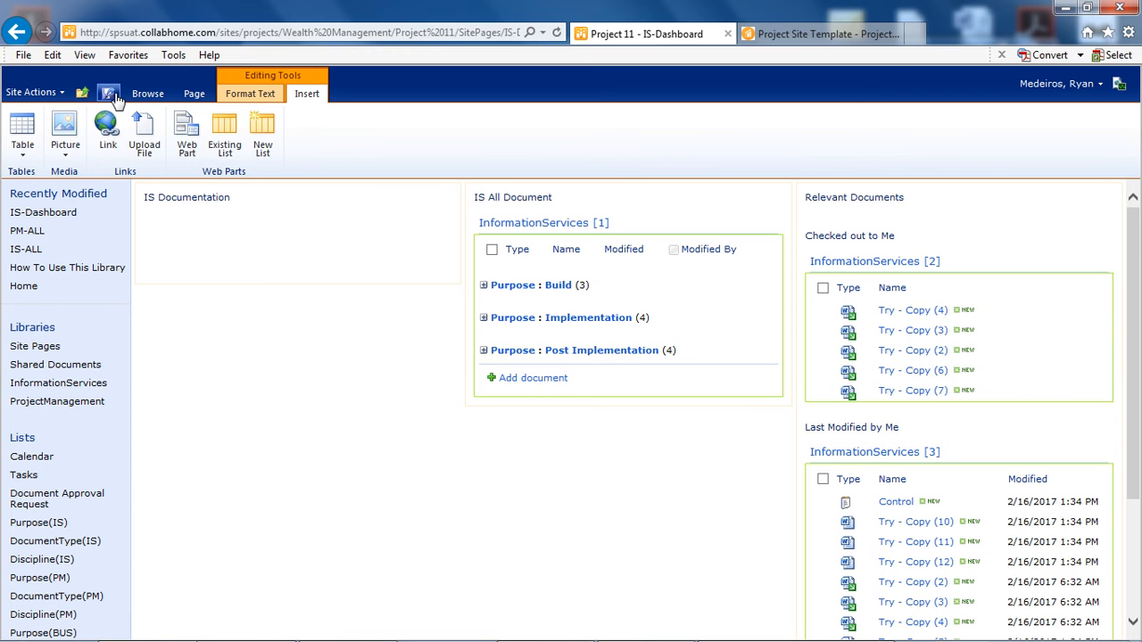